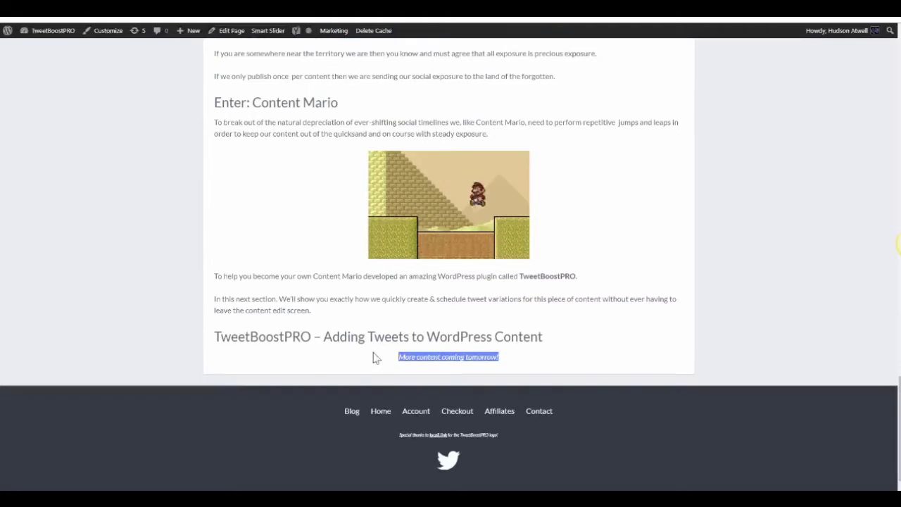
Step: Open the current page for editing in a new browser tab and switch to that tab
right_click(234, 35)
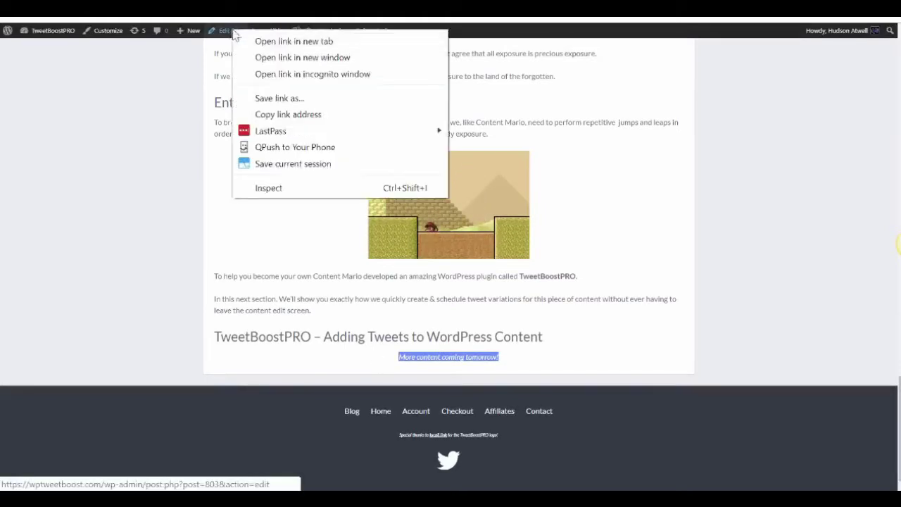
left_click(259, 40)
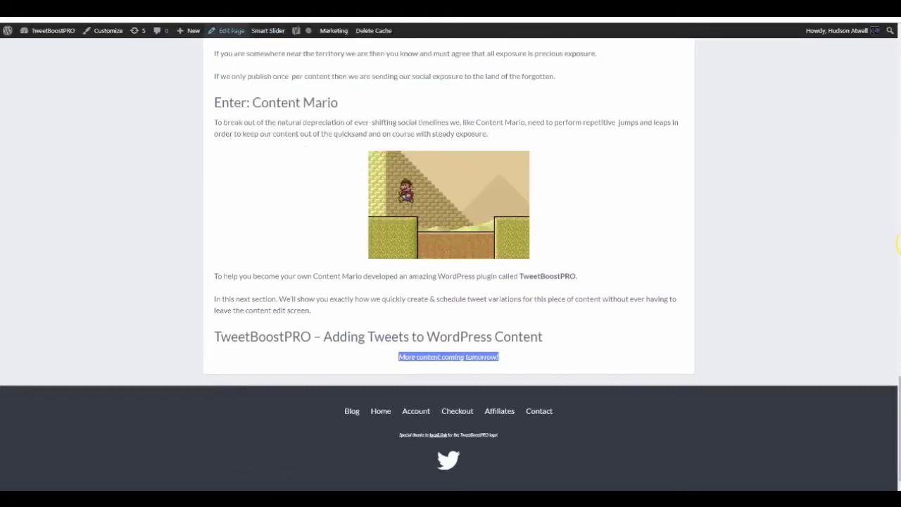
key("ctrl+Tab")
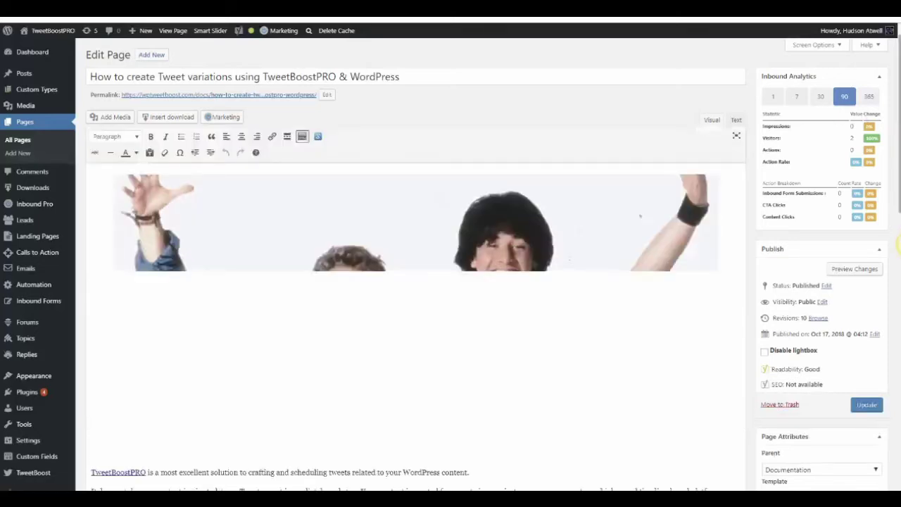
Step: Show November 2018 in the TweetBoostPRO calendar and toggle the first Twitter account's filter
scroll(899, 243, "down", 4)
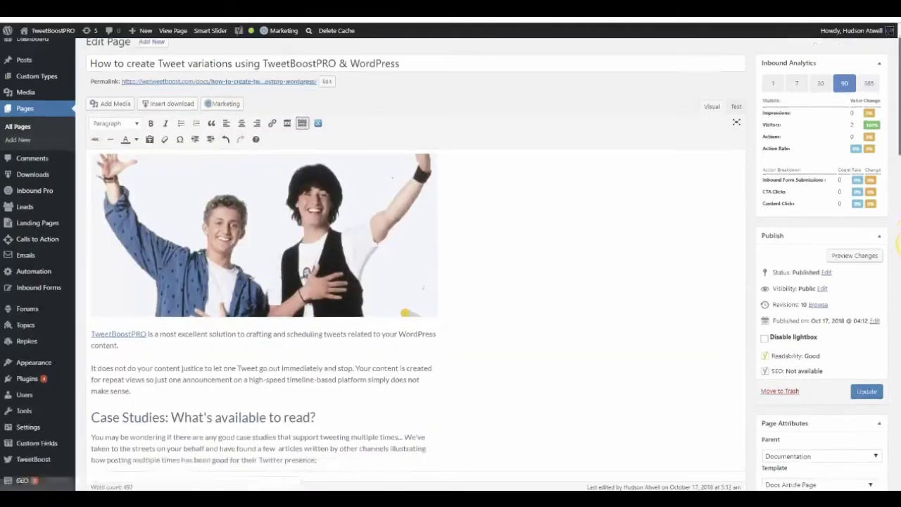
scroll(899, 243, "down", 15)
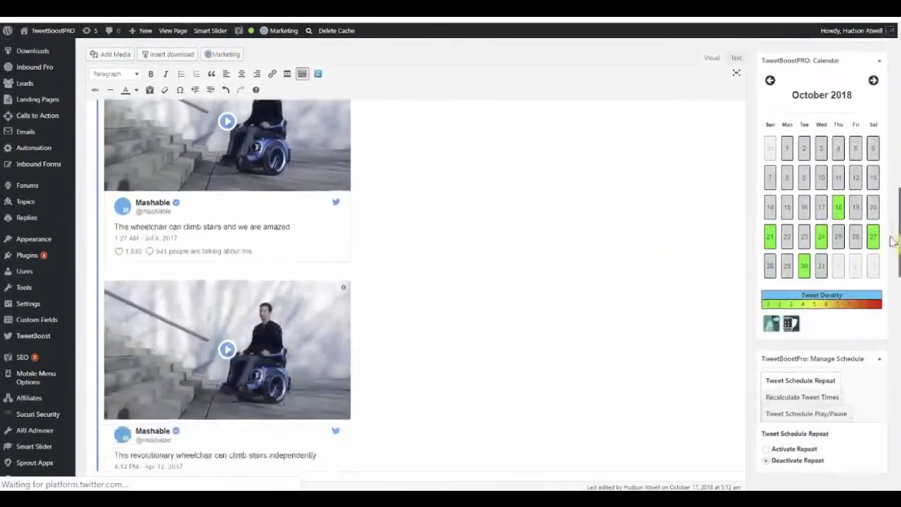
scroll(885, 376, "down", 4)
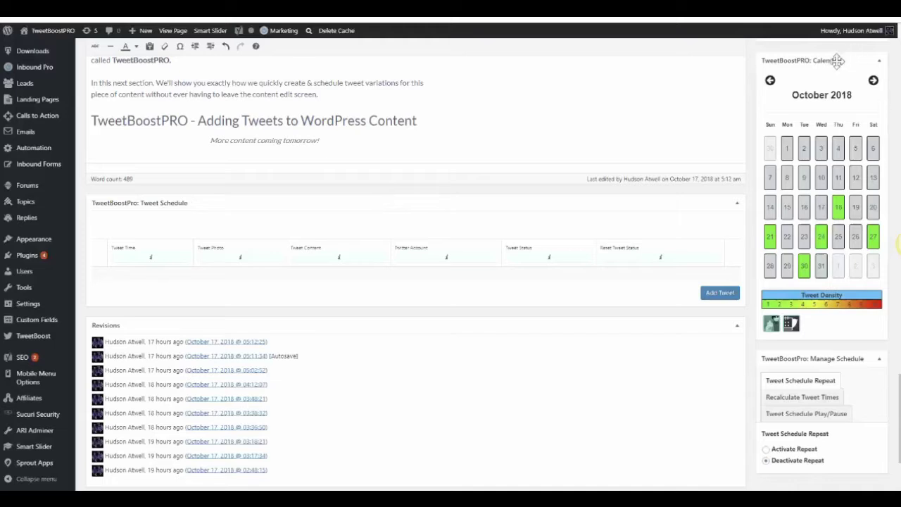
left_click(873, 81)
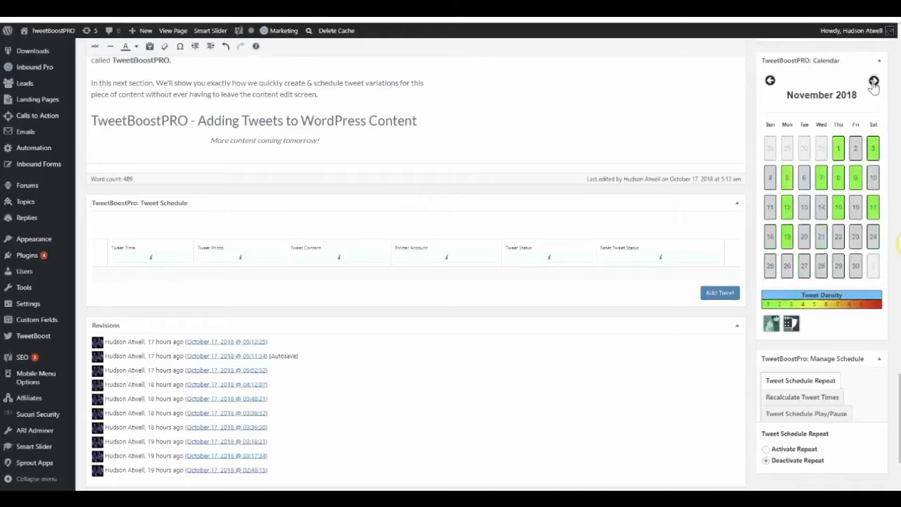
left_click(772, 326)
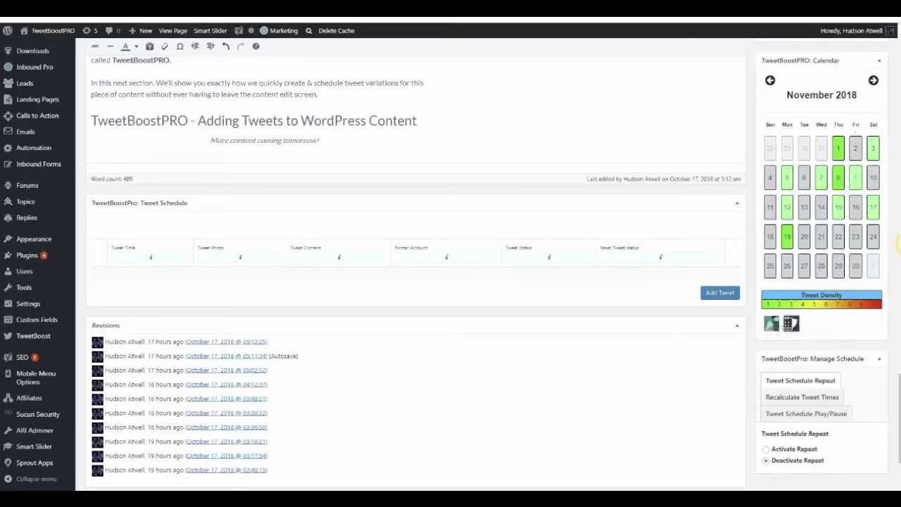
Step: Review the scheduled tweet days for October, November and December 2018 in the calendar, ending on November
left_click(771, 82)
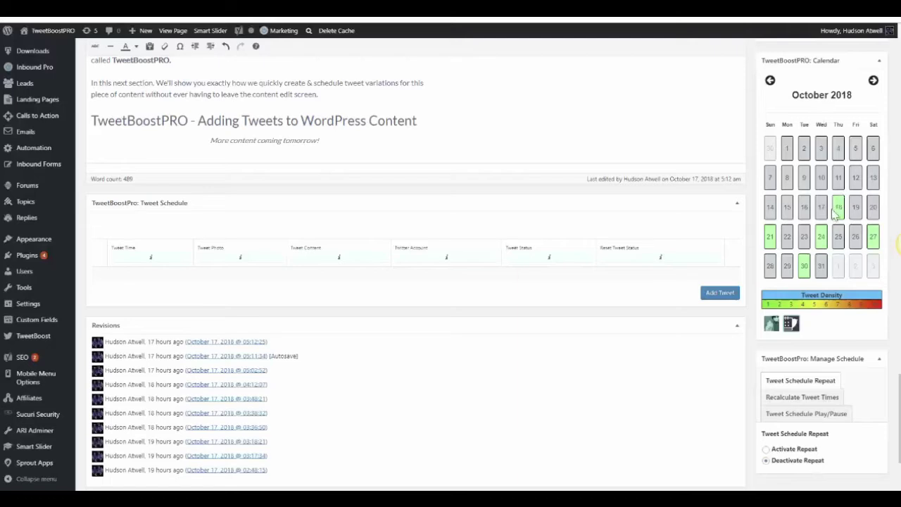
left_click(873, 82)
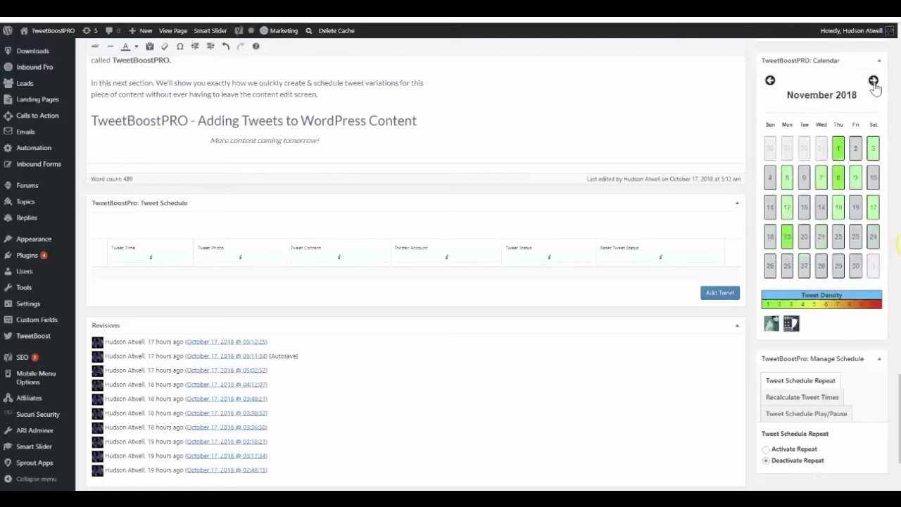
mouse_move(853, 158)
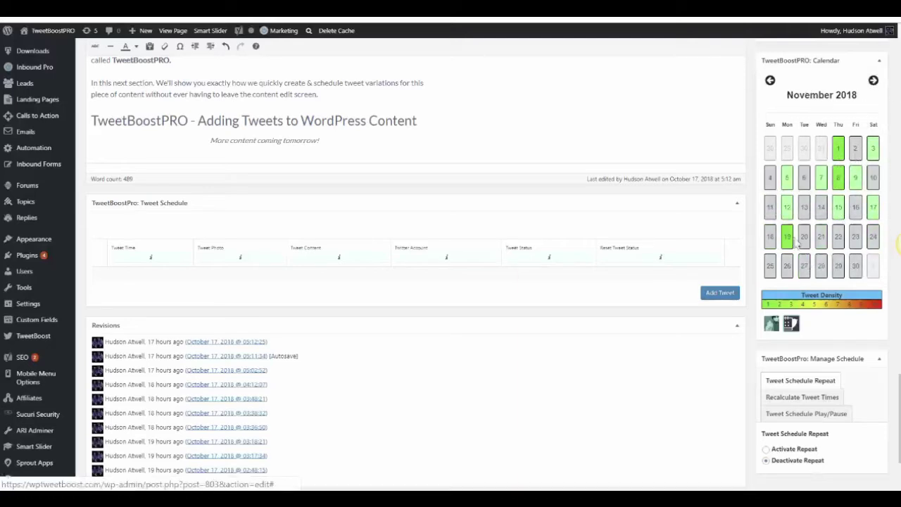
left_click(873, 80)
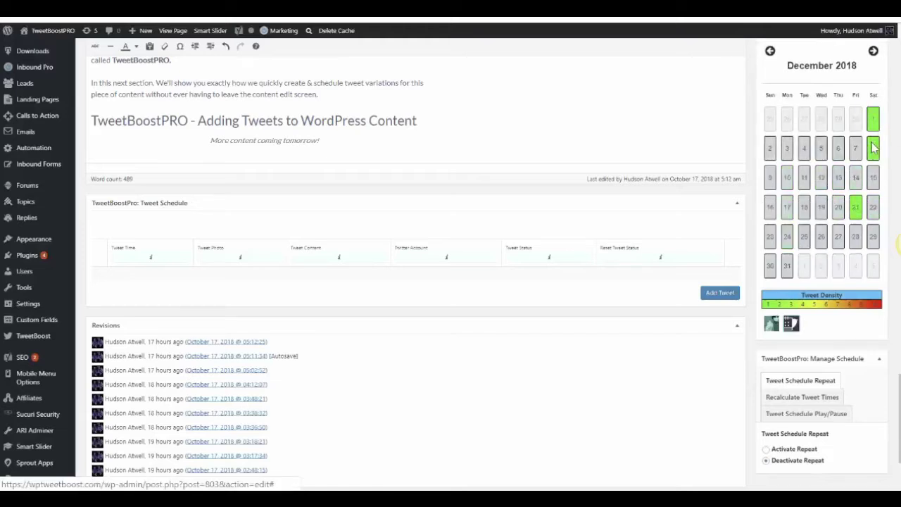
left_click(770, 51)
left_click(771, 81)
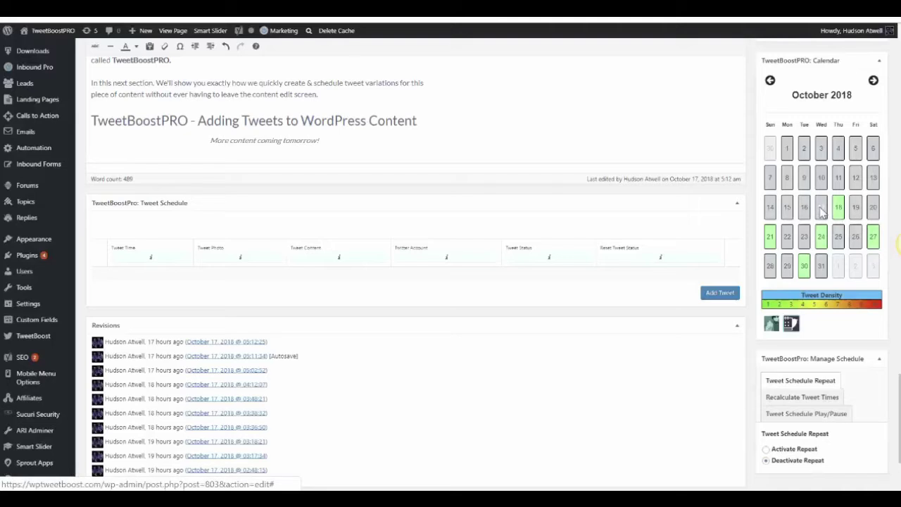
left_click(873, 80)
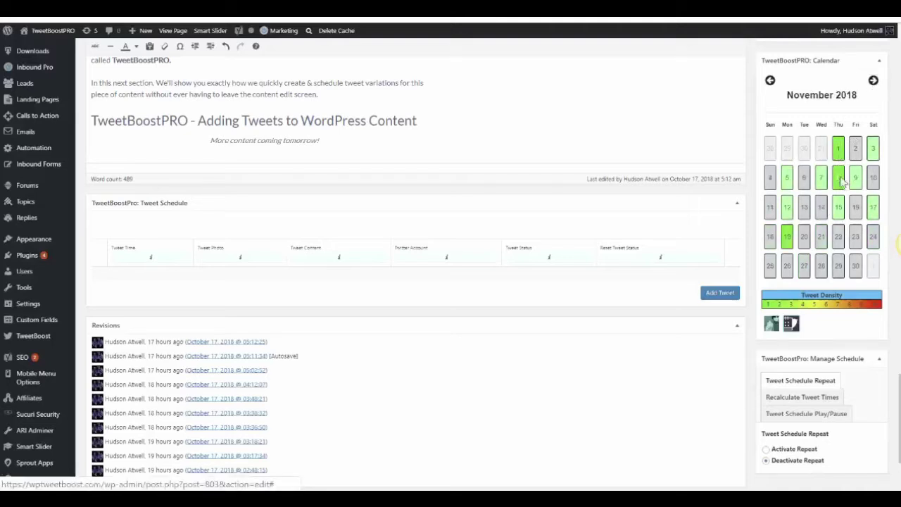
left_click(719, 294)
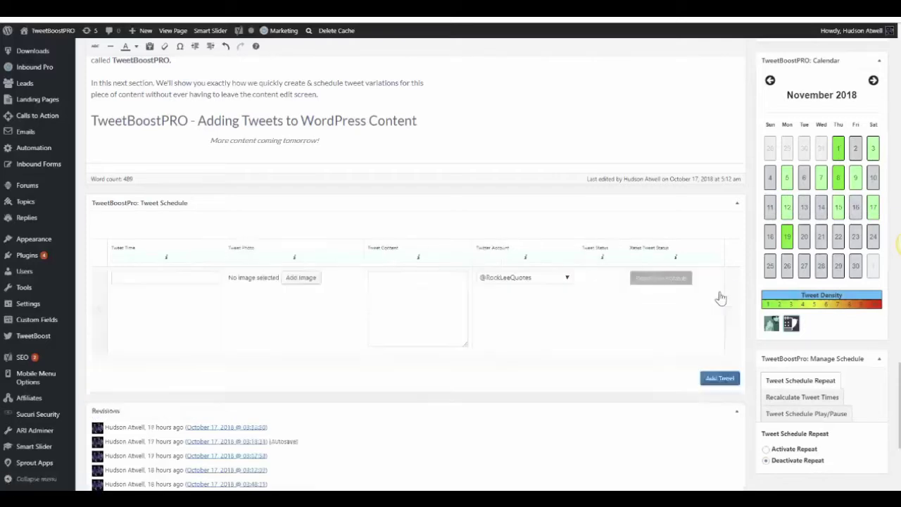
left_click(533, 279)
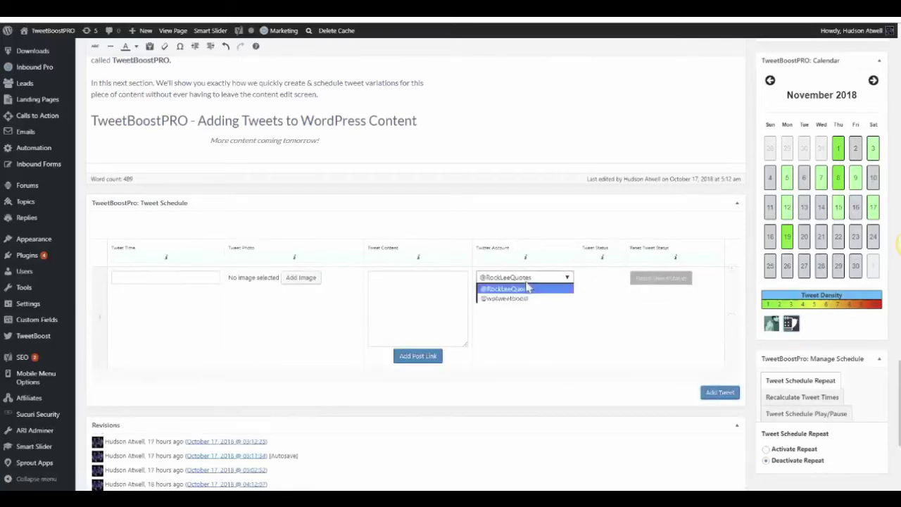
left_click(517, 298)
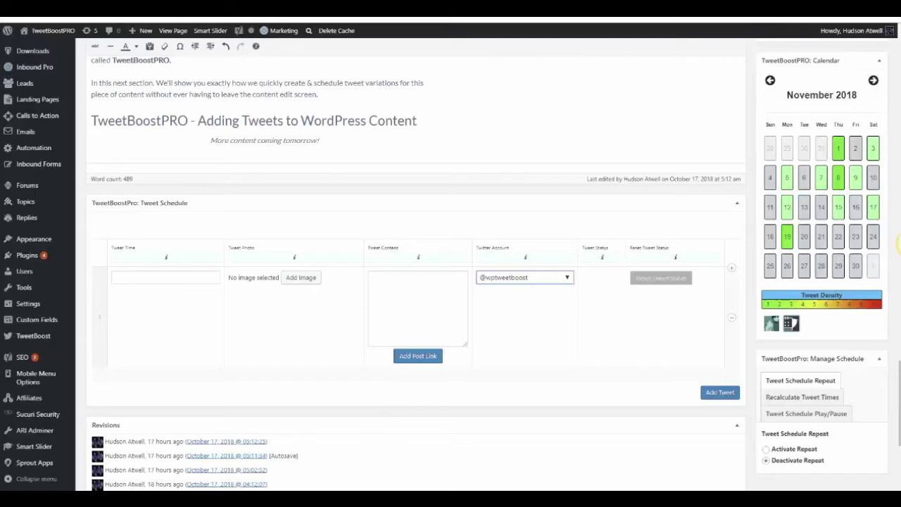
Step: Enter "Here in this article we make case for increasing" as the new tweet's content
key("shift+Tab")
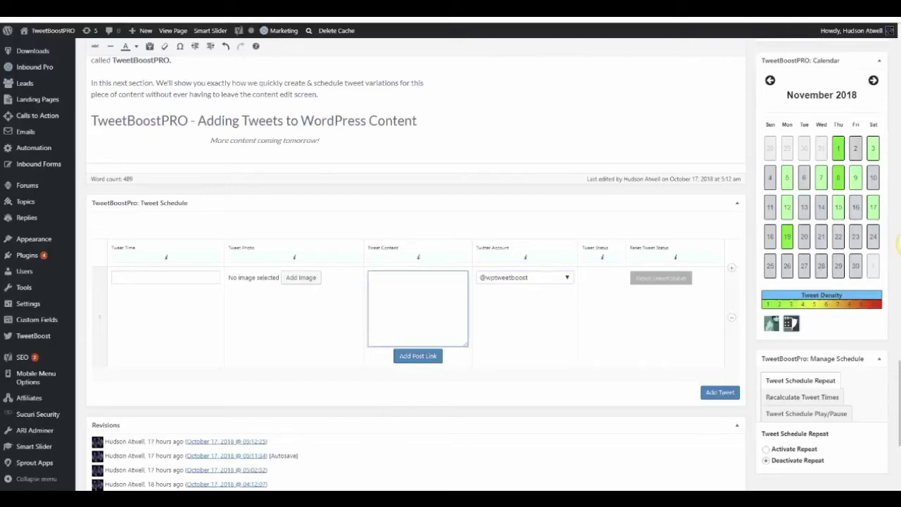
type("Here in this article we make case for increasing")
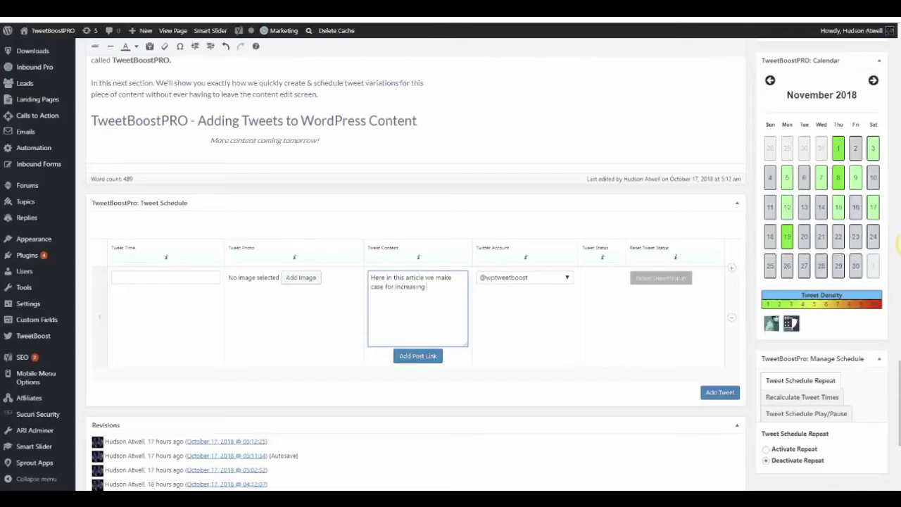
left_click(900, 243)
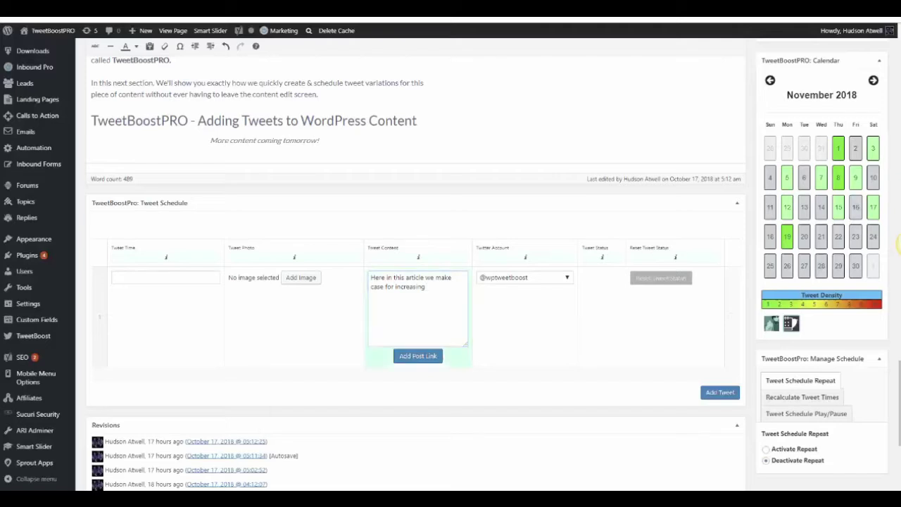
Step: Insert "Are you sending content tweets to Twitter one time only?" above the existing tweet text, separated by a blank line
left_click(375, 277)
key("Down")
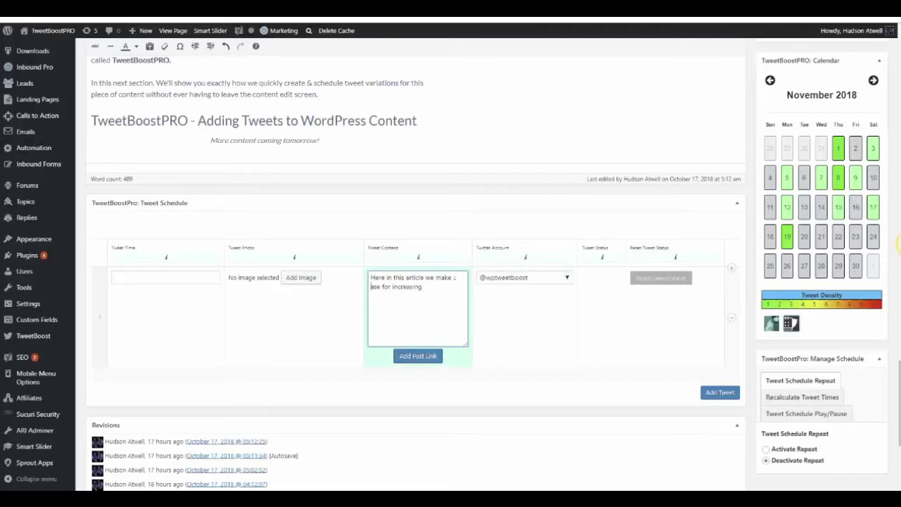
key("BackSpace")
key("Return")
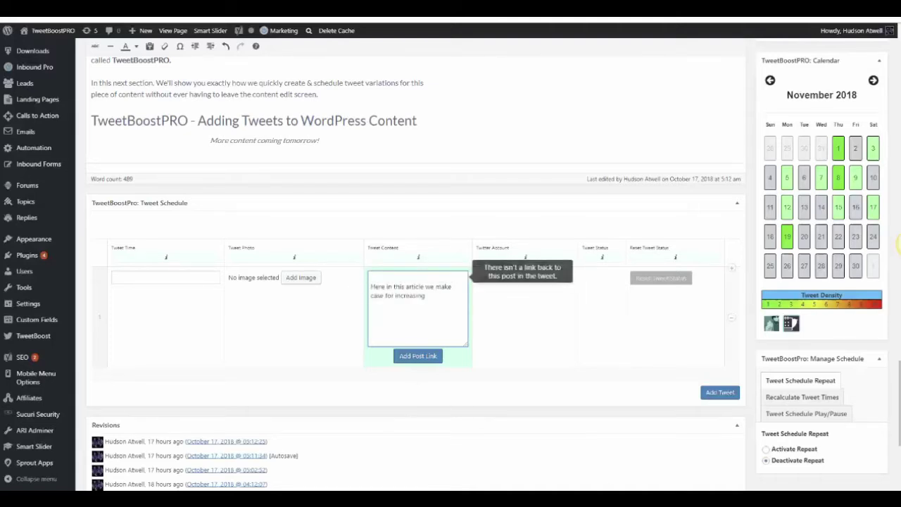
type("Are you sending yo")
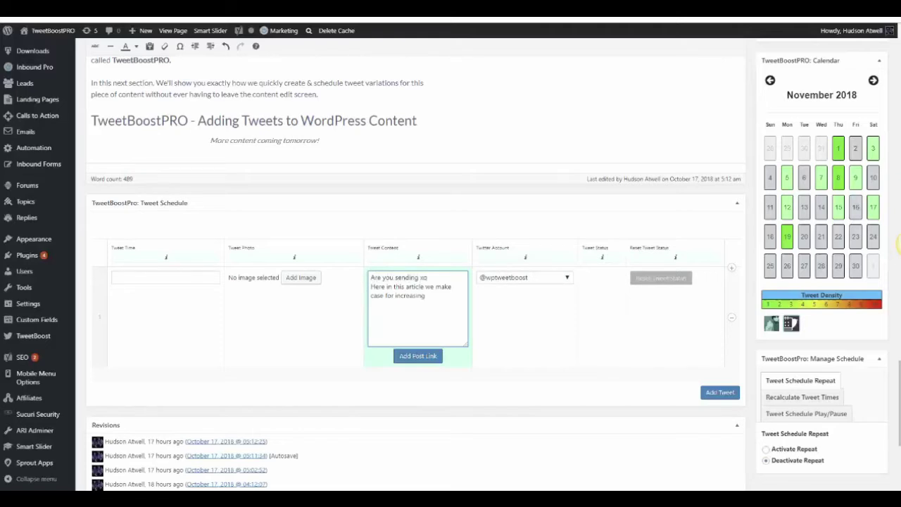
key("BackSpace")
key("BackSpace")
type("content tweets to")
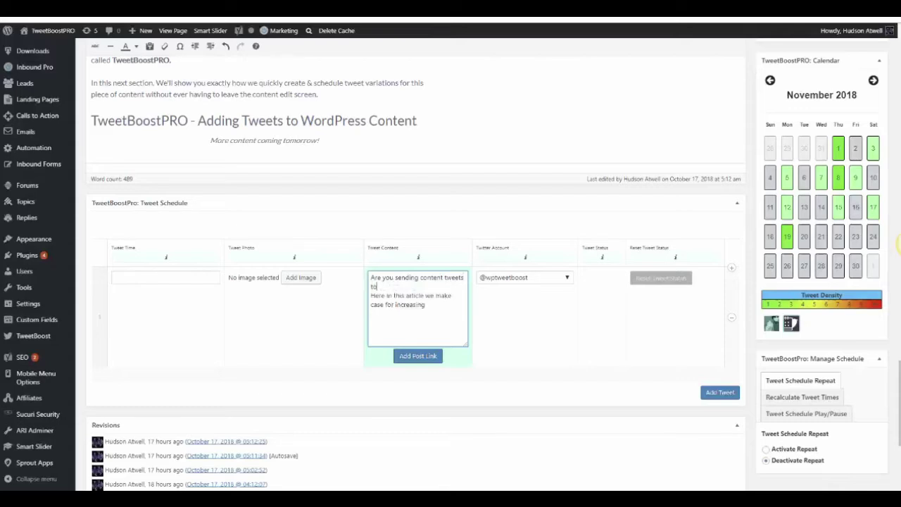
type(" Twitter one time only?")
key("Return")
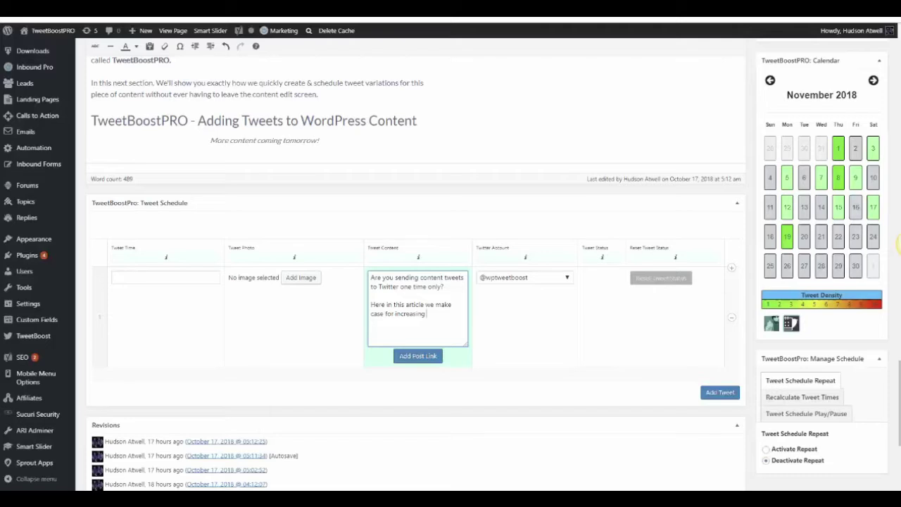
Step: Complete the tweet's sentence with "this number." and add {post-link} and the hashtags #casestudy, #marketinginsights and #wordpress on separate lines below it
type("this number.")
left_click(900, 244)
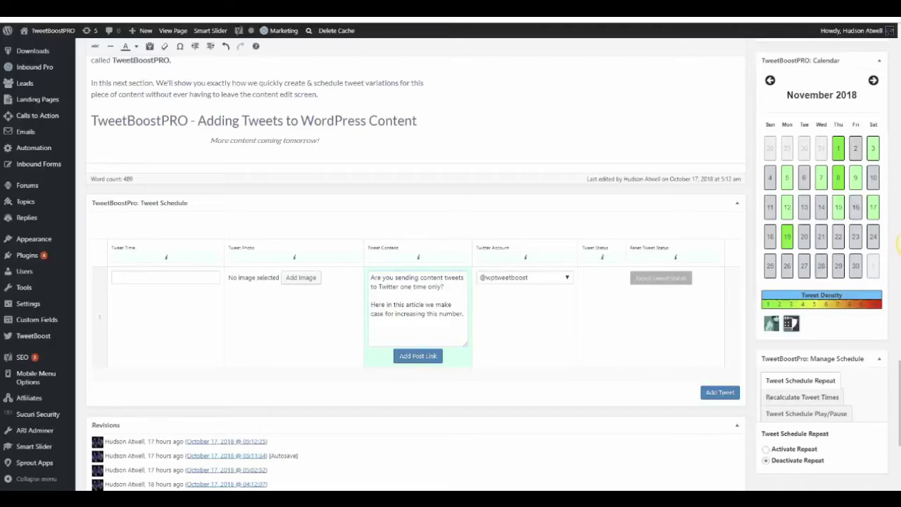
left_click(452, 322)
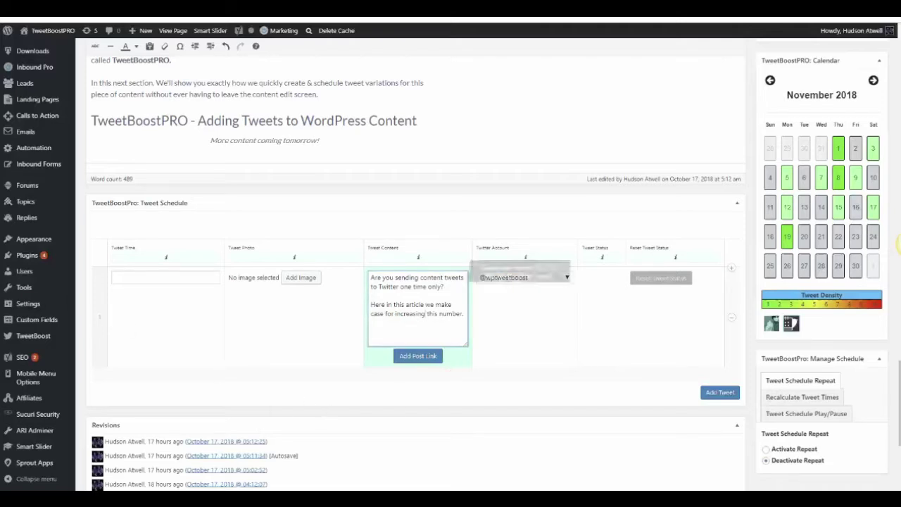
key("Return")
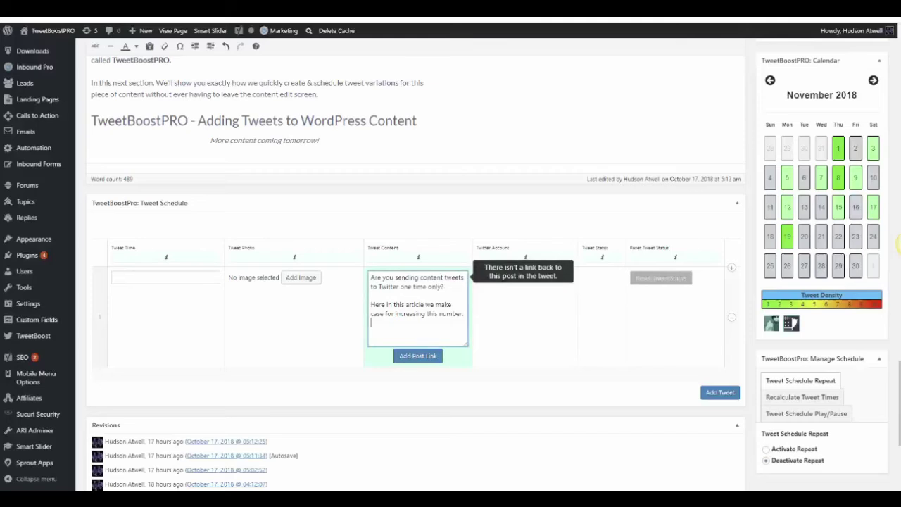
type("{post-link}  #casestudy #marketinginsights #wordpress")
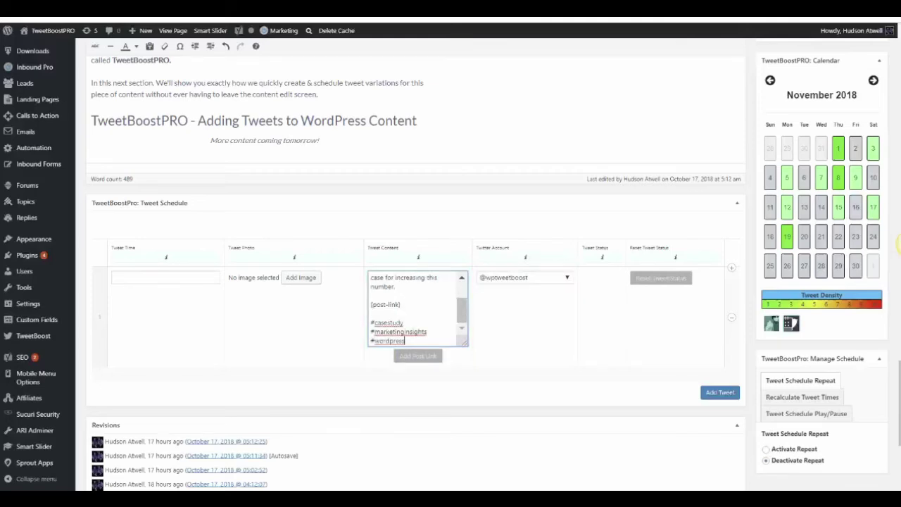
left_click_drag(401, 304, 369, 305)
Step: Schedule the tweet for November 9, 2018 at 11:00am
left_click(165, 278)
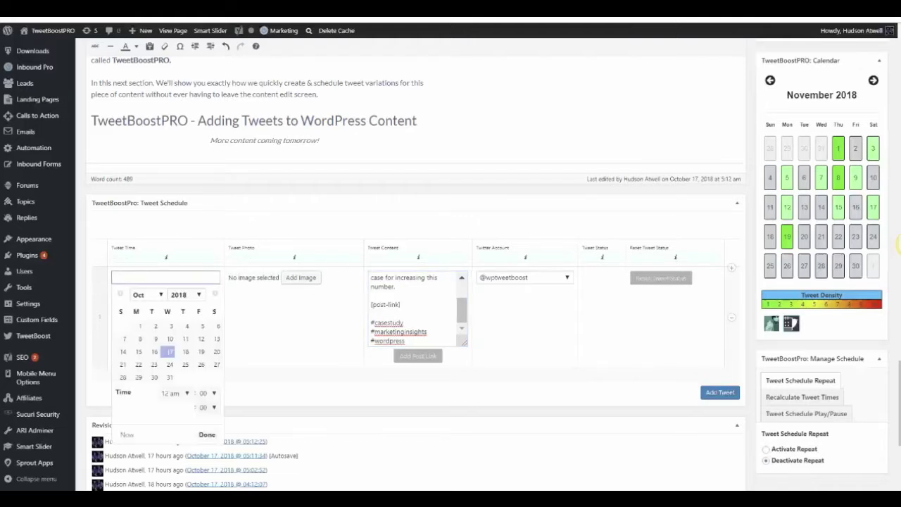
left_click(216, 296)
left_click(202, 340)
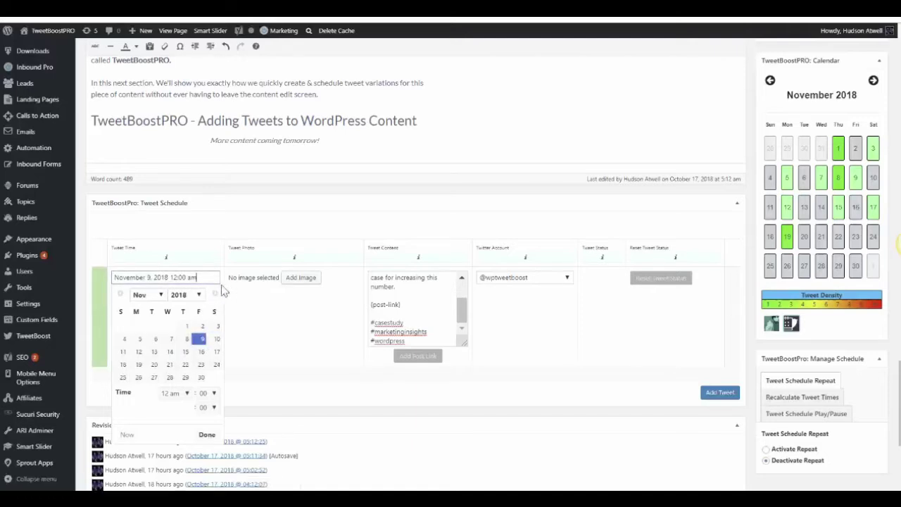
left_click_drag(197, 277, 173, 277)
type("1:00am")
left_click(278, 336)
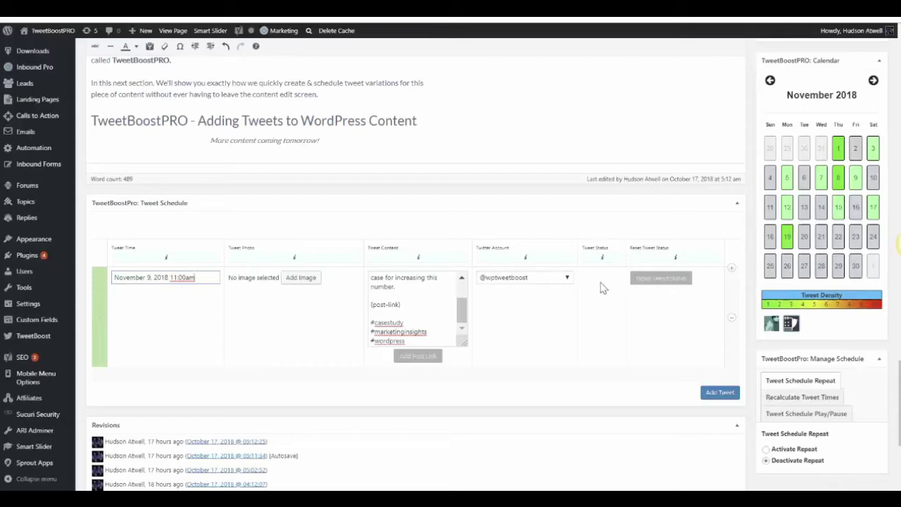
left_click(720, 393)
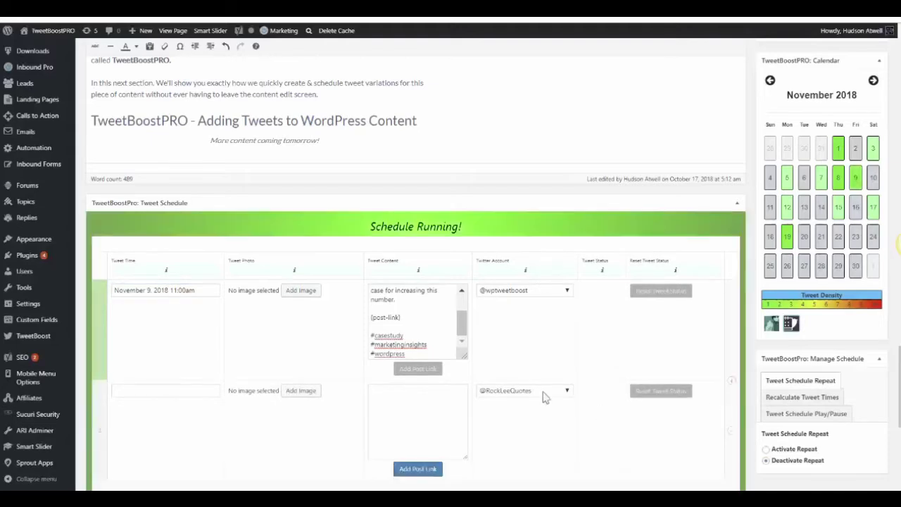
scroll(539, 448, "down", 3)
left_click(524, 201)
left_click(514, 224)
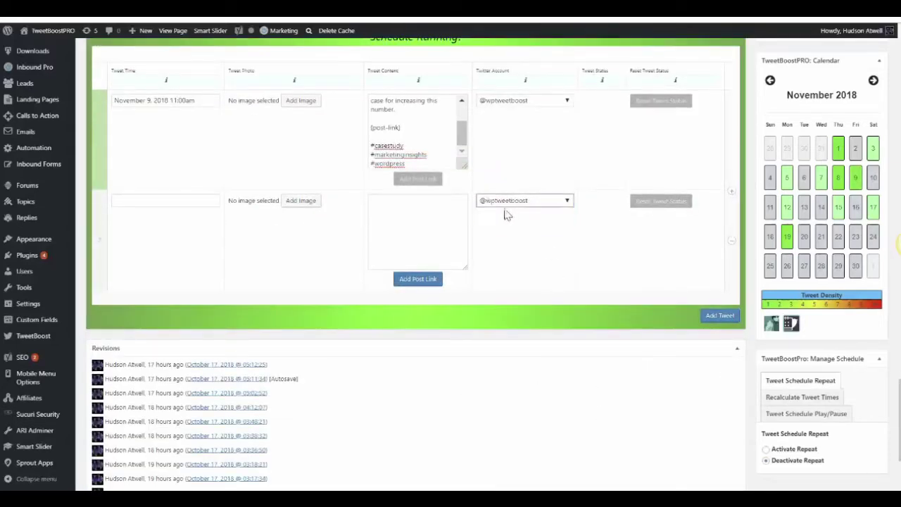
Step: Begin the second tweet's content with "A quick look at how and why we schedule multiple tweets for every piece of"
left_click(899, 244)
left_click(408, 233)
type("A quick loo")
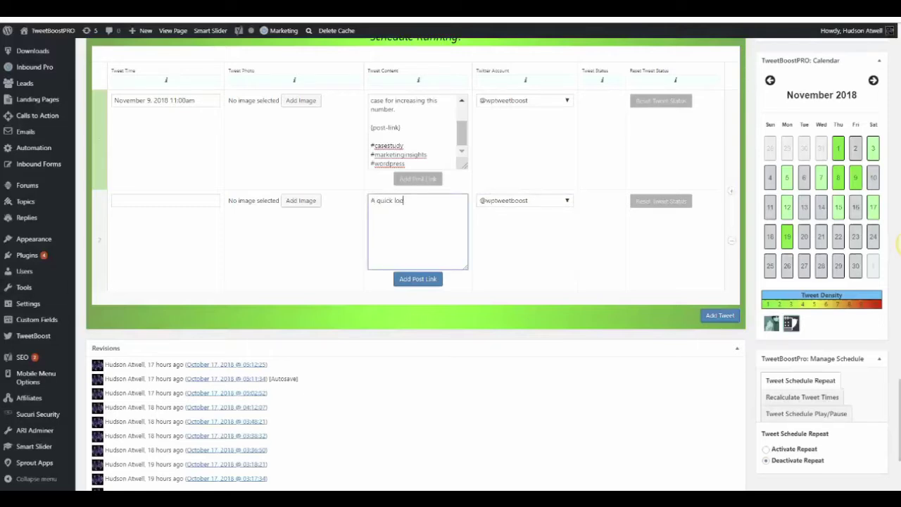
type("k at how and why we schedule mul")
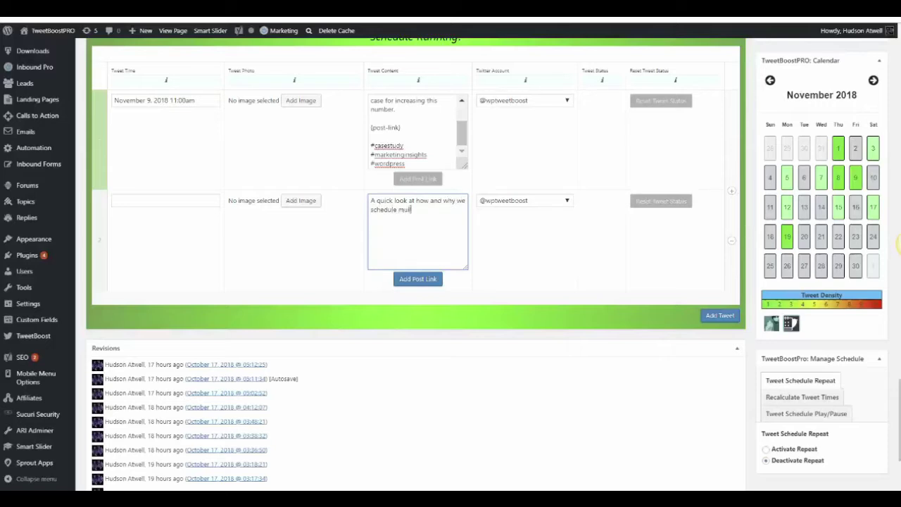
type("ticle tweets for every piece of c")
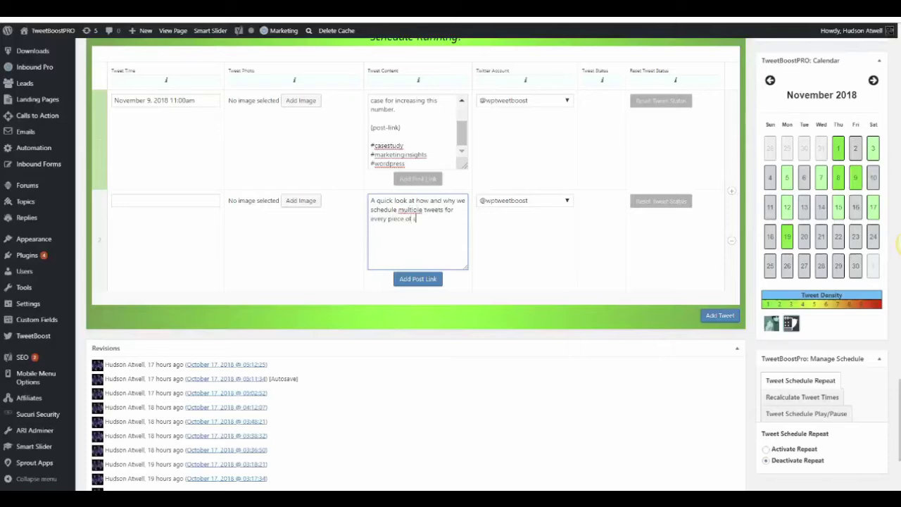
Step: Complete the sentence with "content we create, and why as a business, you should be doing it too." and correct the spelling of "multiple"
type("ontent we create, and why as a")
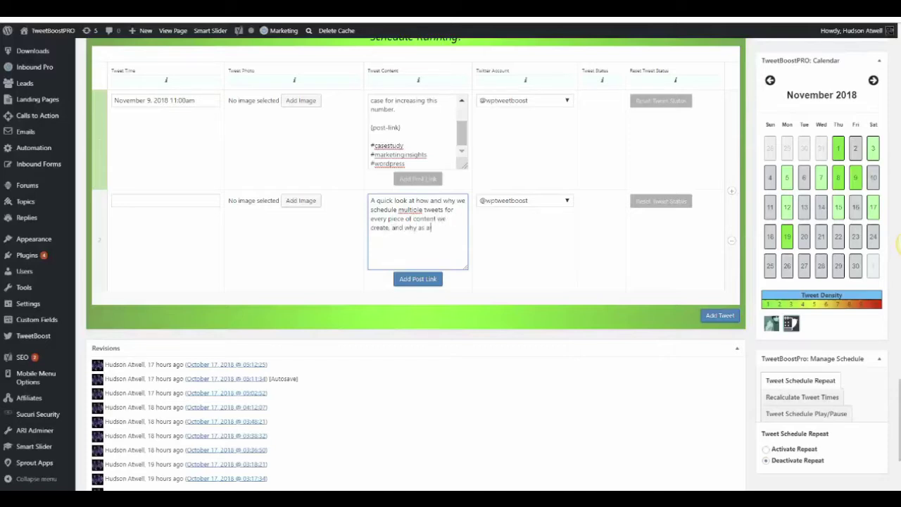
type(" business, you should be doing it too.")
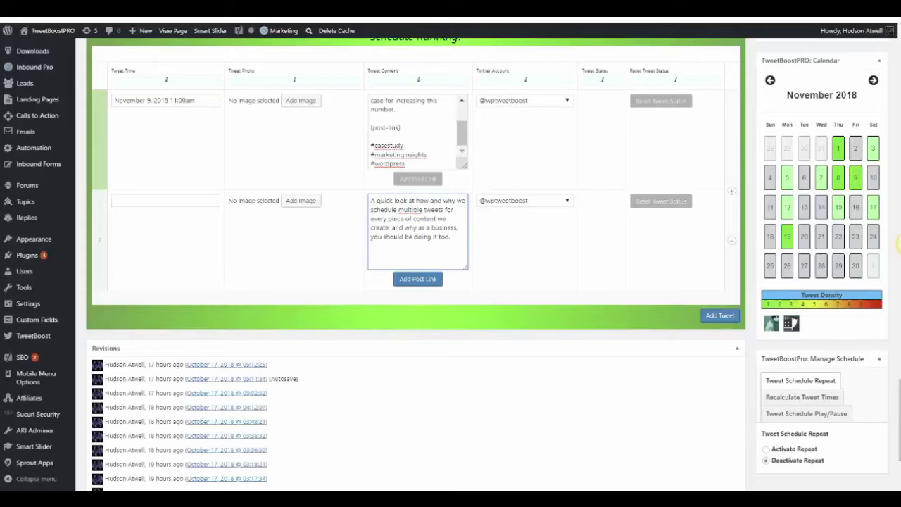
right_click(411, 209)
left_click(447, 223)
Step: Add {post-link} and the hashtags #insightmarketing, #socialautomation and #marketingautomation on separate lines below the second tweet's sentence
left_click(405, 255)
key("Return")
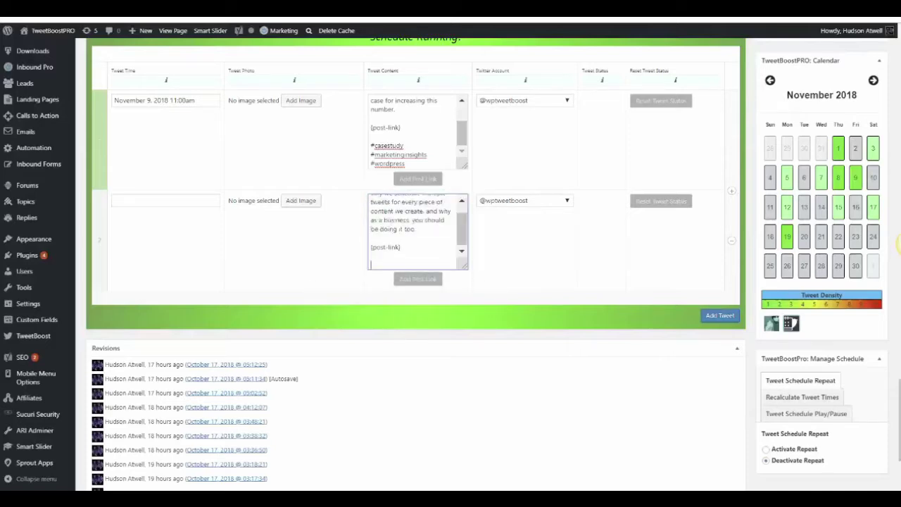
type("#insightmarketing")
key("Return")
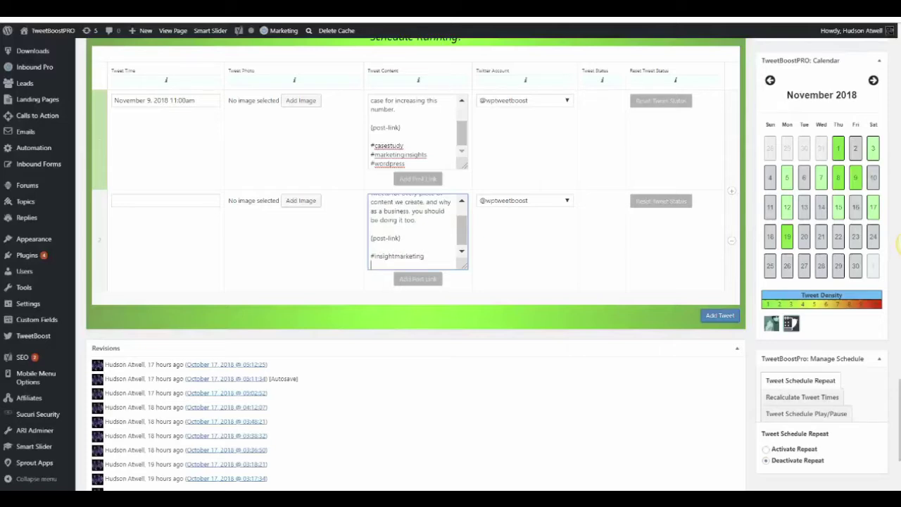
type("#socialautomation")
key("Return")
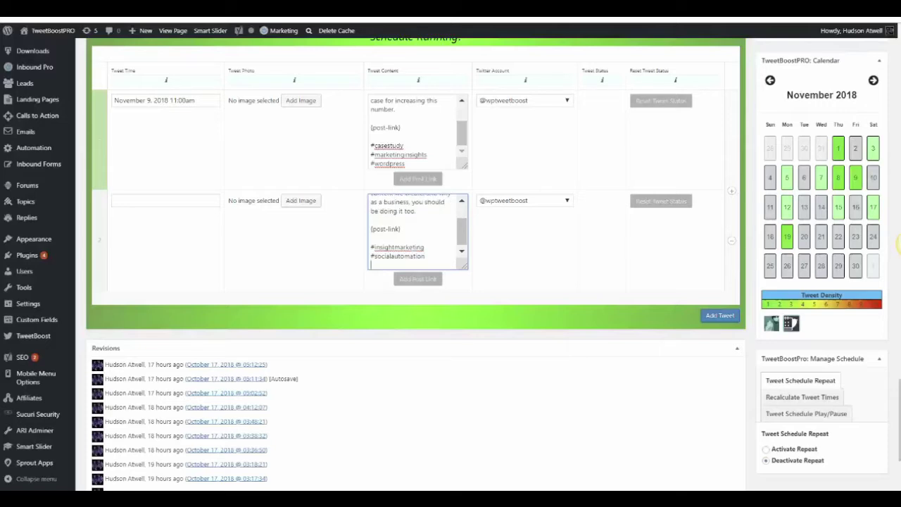
type("#marketingautomation")
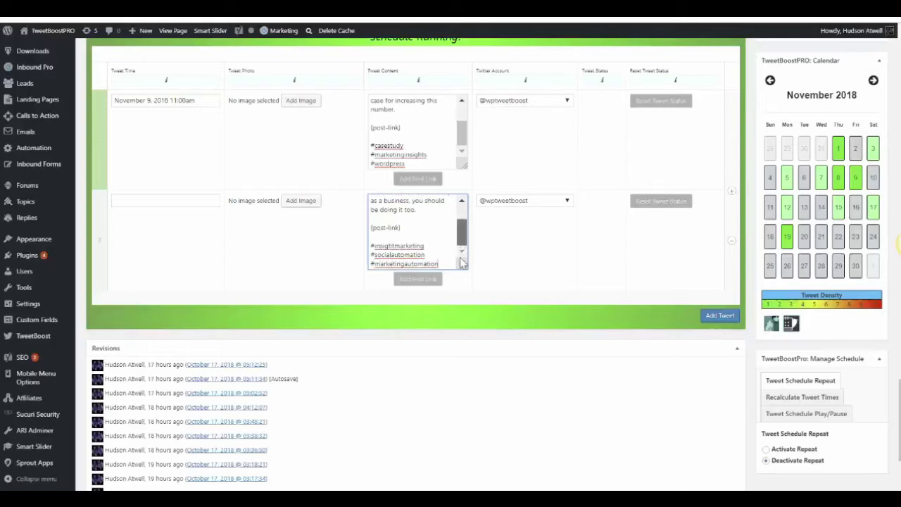
mouse_move(462, 237)
left_mouse_down()
mouse_move(463, 212)
mouse_move(461, 249)
left_mouse_up()
Step: Schedule the second tweet for December 9, 2018 at 11:00 pm
left_click(900, 244)
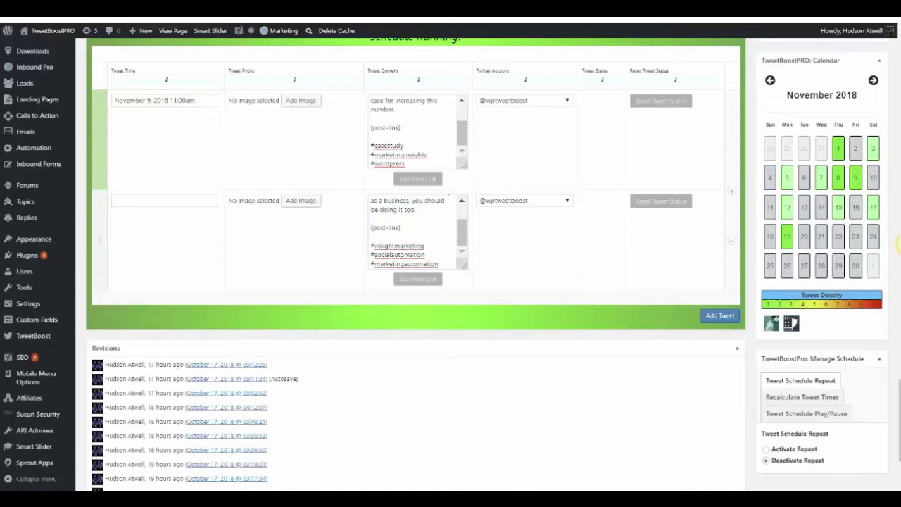
left_click(165, 201)
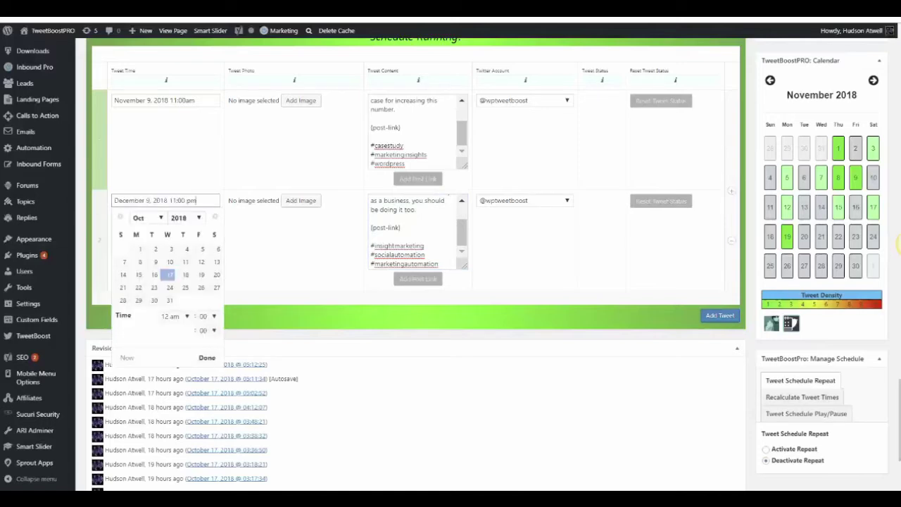
left_click(266, 249)
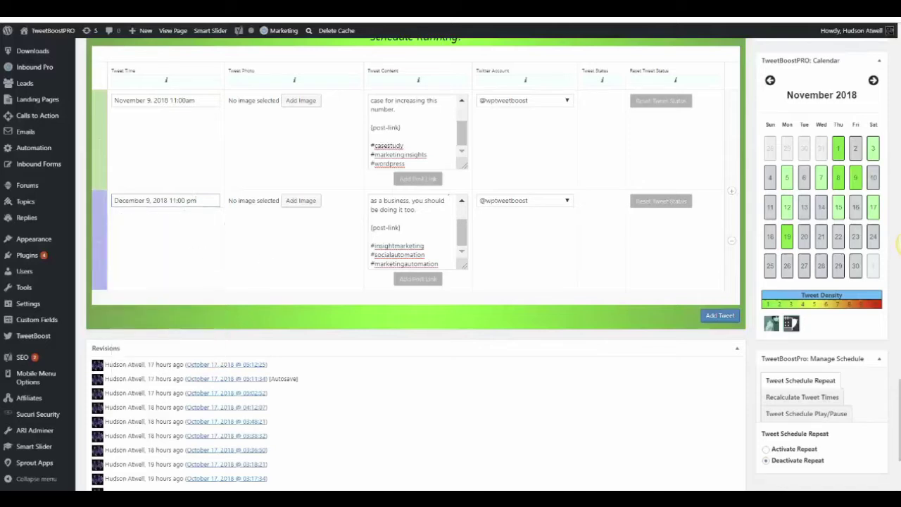
Step: Add a third tweet to the schedule and attach the photo of the two young men from the media library
left_click(718, 316)
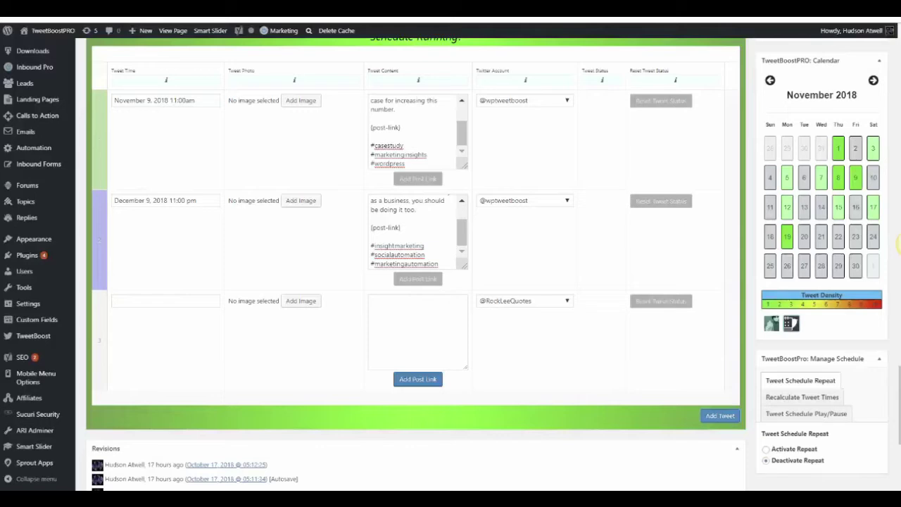
left_click(422, 306)
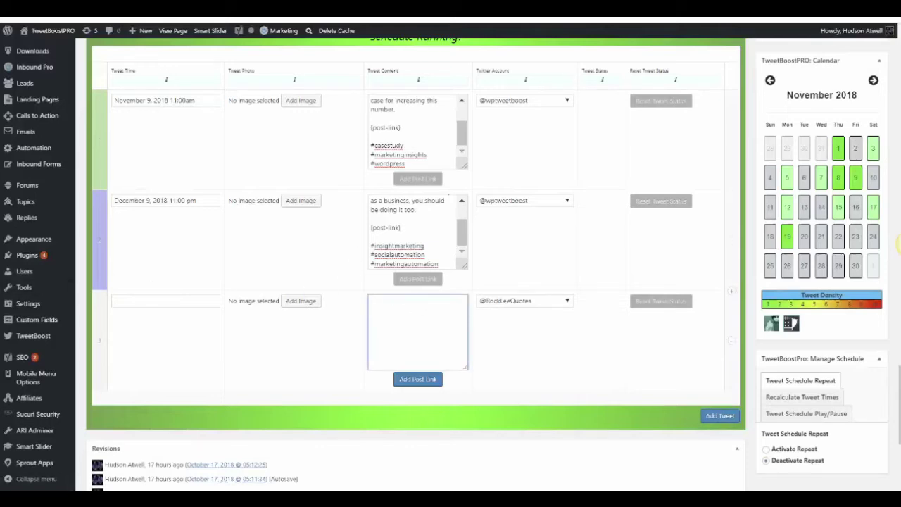
left_click(299, 304)
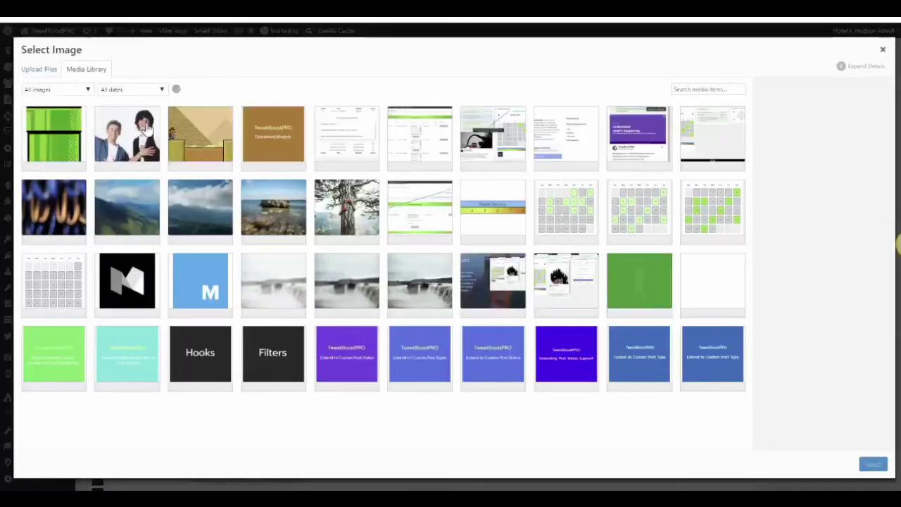
left_click(145, 127)
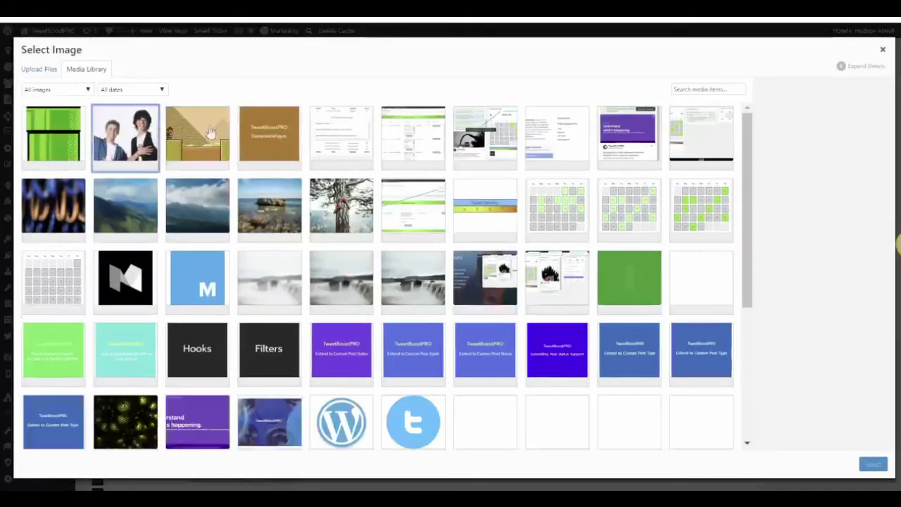
left_click(873, 466)
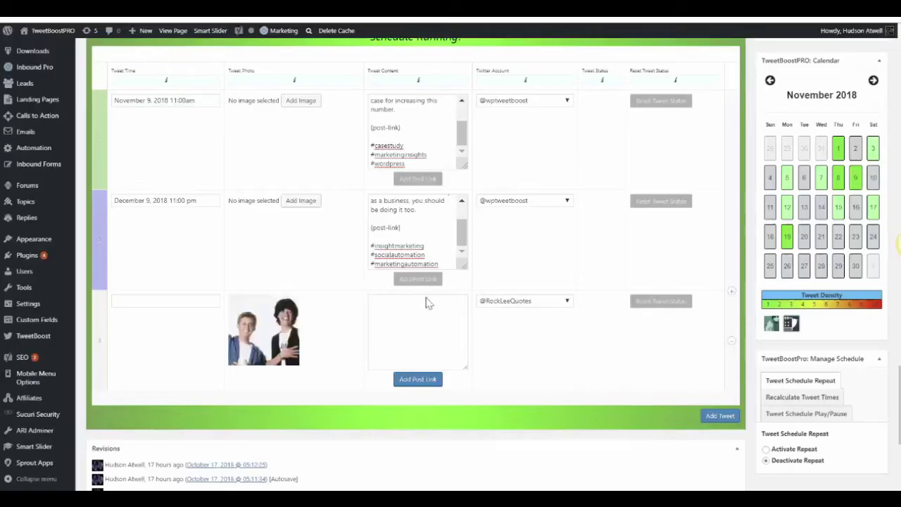
Step: Write "In this most excellent tuturial we list the reasons we believe you should use our Twitter scheduling plugin for WordPress." in the third tweet
left_click(418, 332)
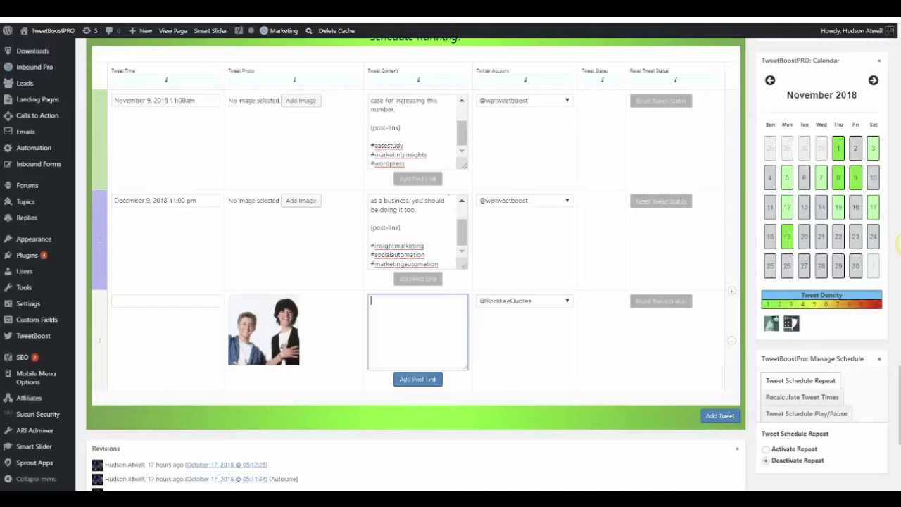
type("In this most ")
type("excellent t")
type("ut")
type("uria")
type("l we list the reasons")
type(" we ve")
type("elieve")
type(" you")
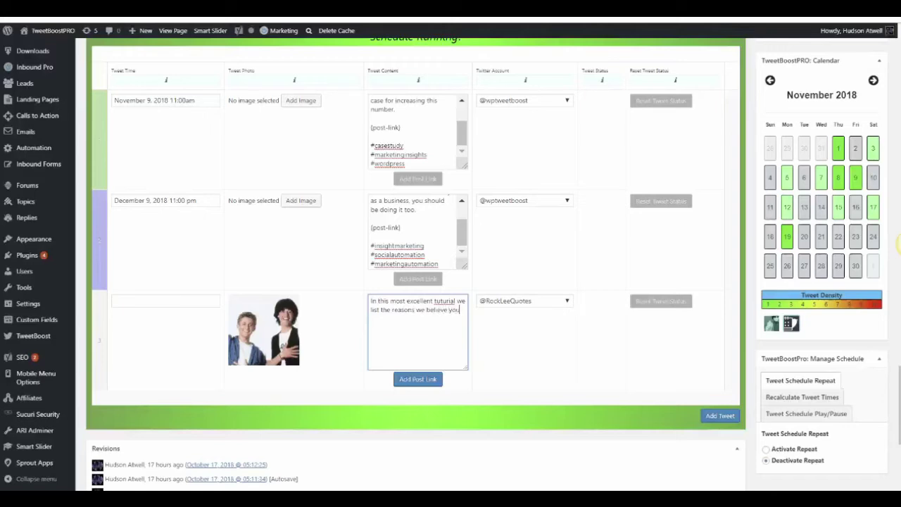
type(" should use our Twitter scheduling plugin for WordPress")
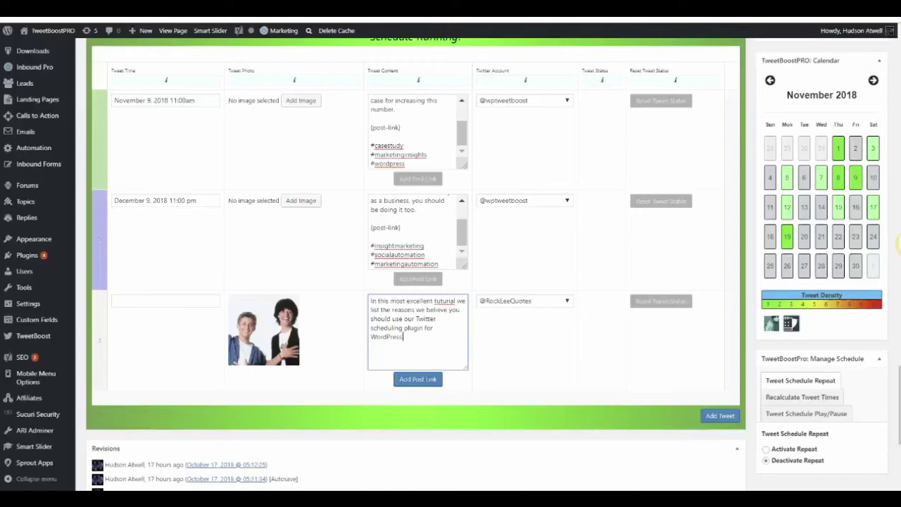
Step: Add a new paragraph reading "We would be totally honored if you checked it out." followed by three guitar emojis
type("We would be totally honored if you ichecked it out.")
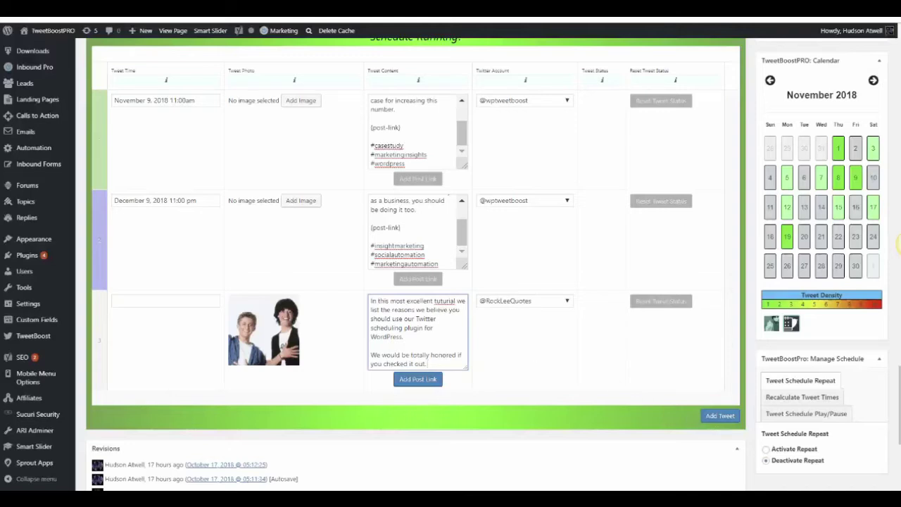
key("super+period")
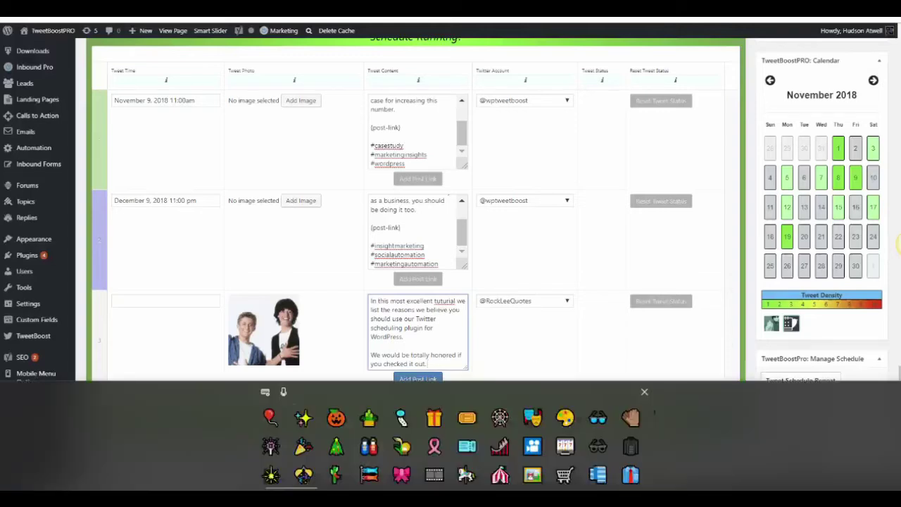
left_click_drag(304, 486, 451, 486)
left_click(456, 474)
left_click(455, 474)
left_click(456, 475)
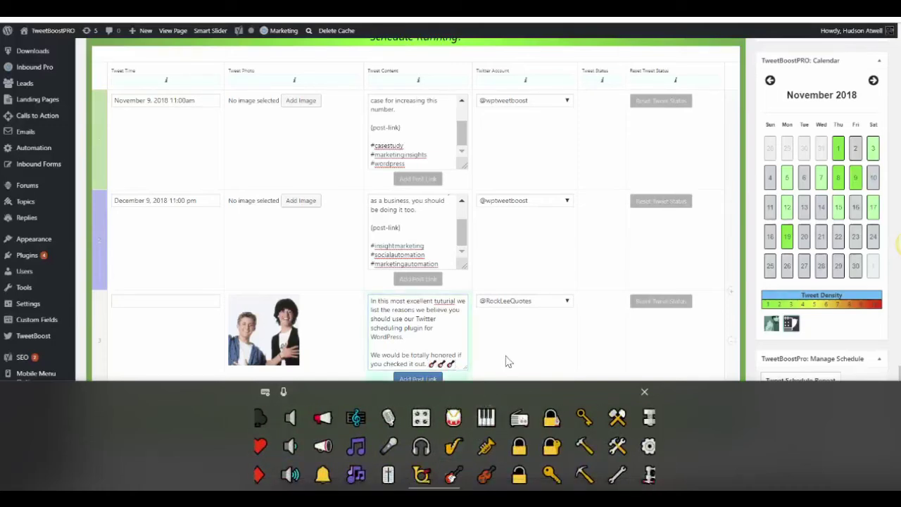
left_click(642, 395)
Step: Add {post-link} and, below a blank line, the hashtags #wpchat #wordpress #mostexcellentadventure to the end of the third tweet
key("Return")
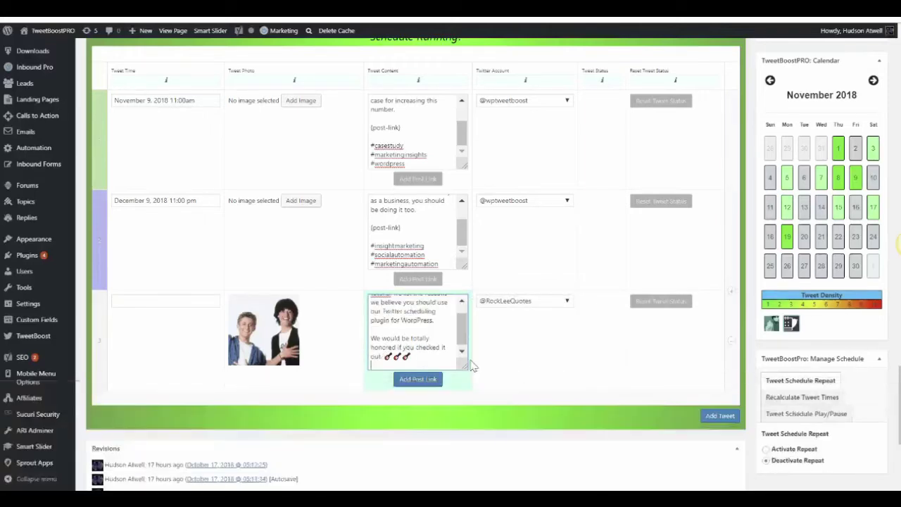
key("Return")
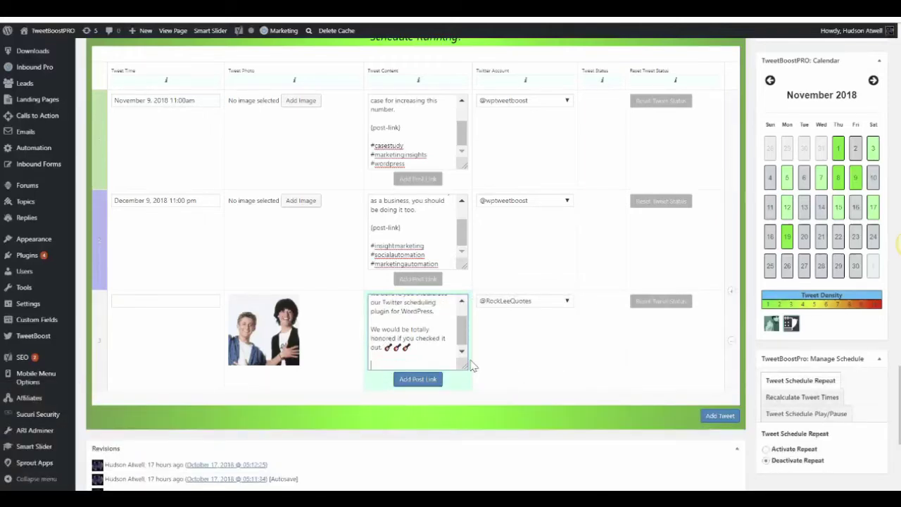
type("{post-link}")
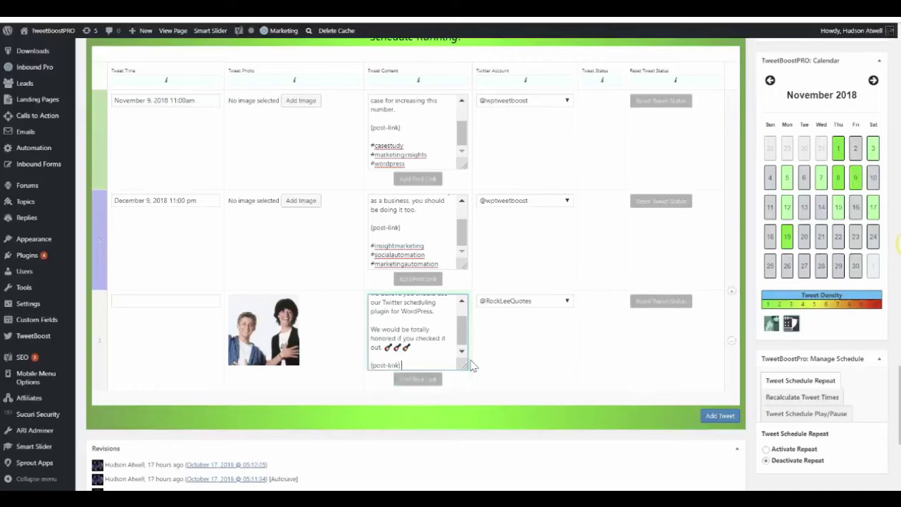
key("Return")
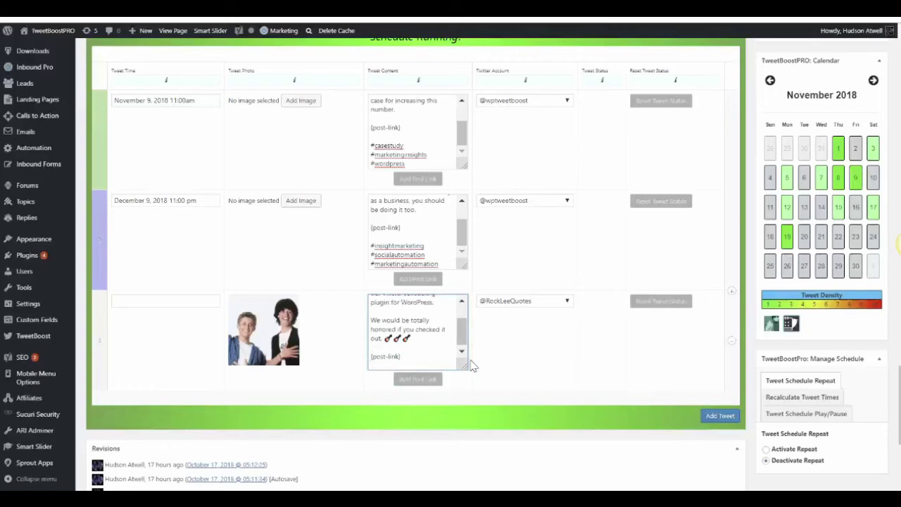
key("Return")
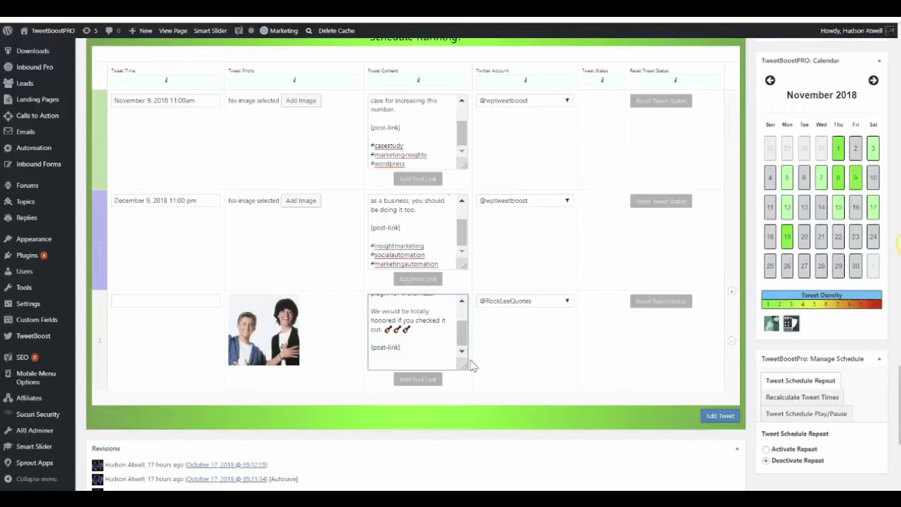
type("#wpchat")
type(" @w")
key("BackSpace")
key("BackSpace")
key("BackSpace")
type("#wordpress #most")
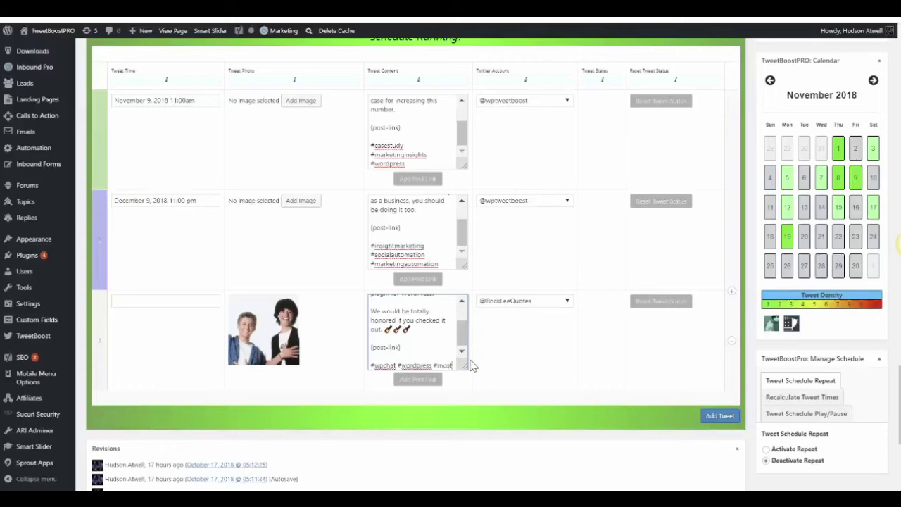
type("edcel")
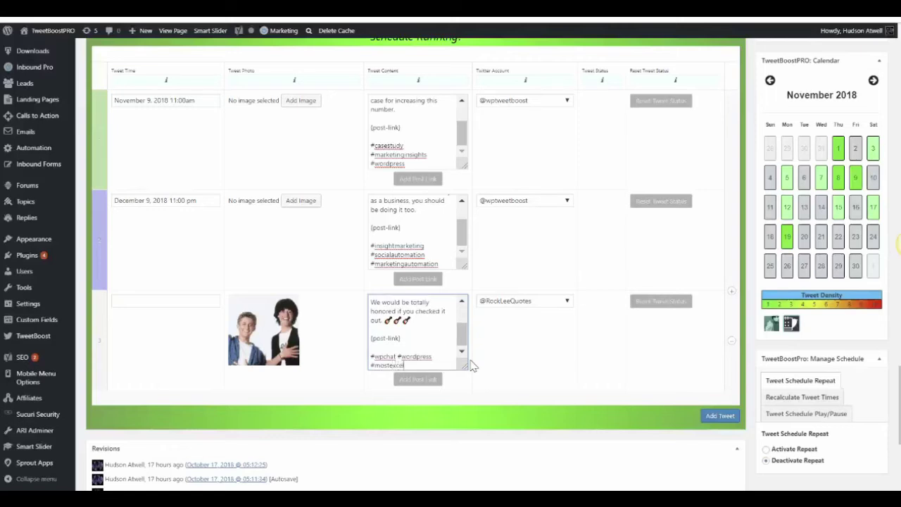
type("lentadventure")
Step: Schedule the third tweet for January 9, 2019 at 3:00 am
left_click(141, 305)
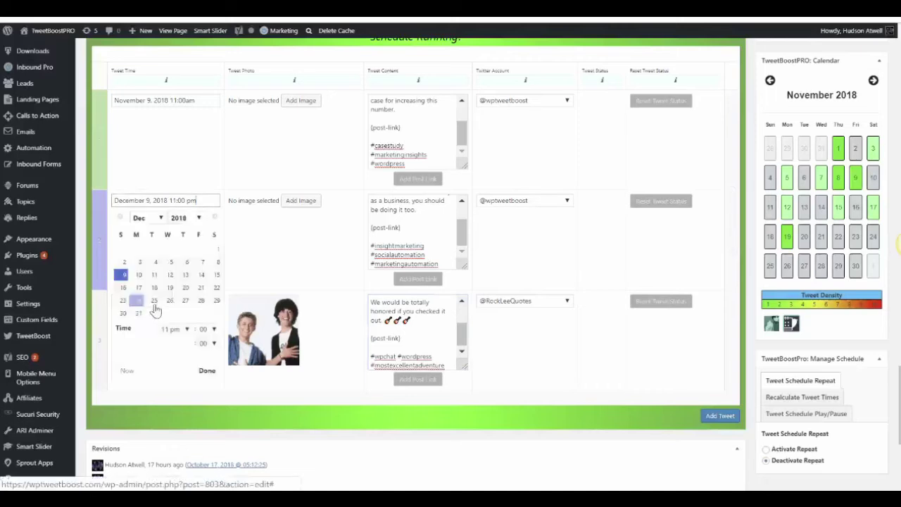
left_click(206, 372)
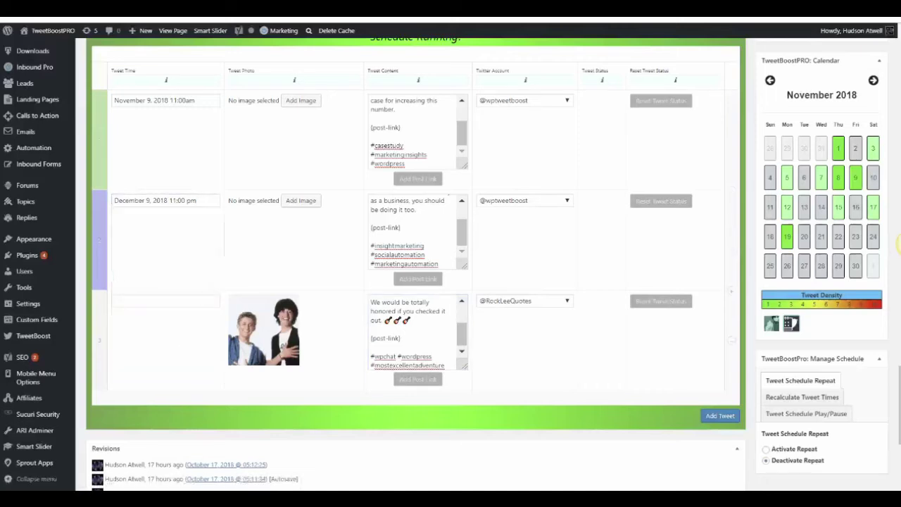
left_click(166, 301)
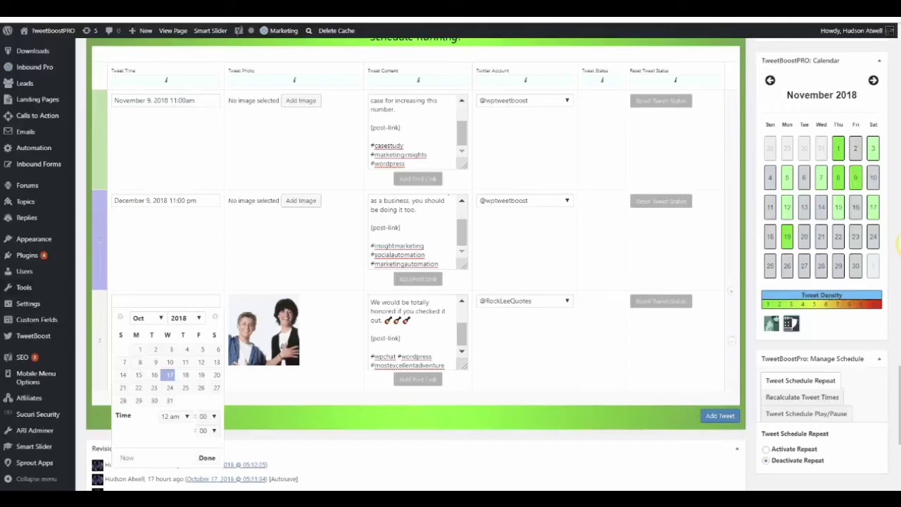
type("January 9, 2019 3:00 am")
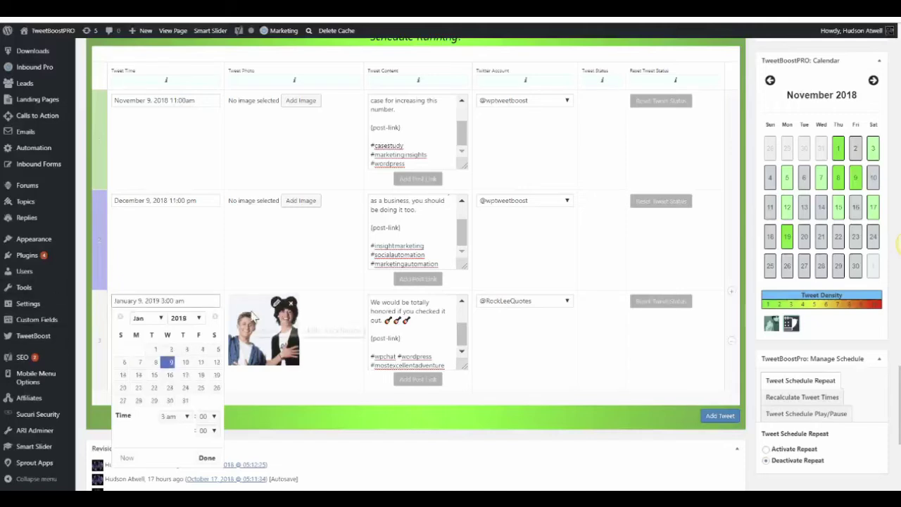
left_click(207, 458)
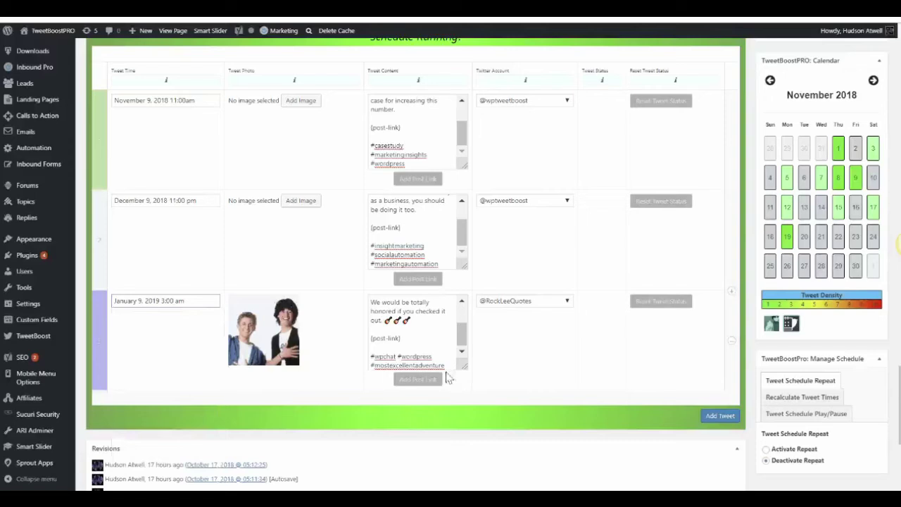
left_click(541, 304)
left_click(506, 323)
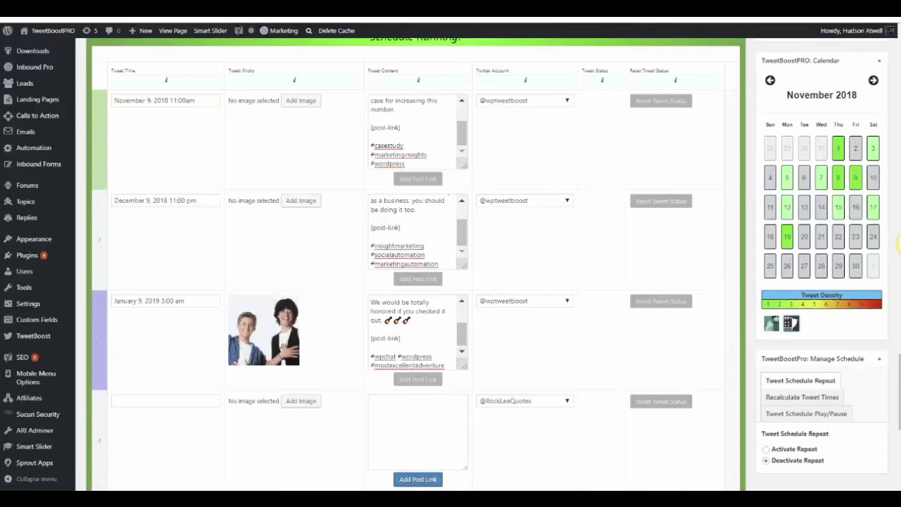
Step: Start the fourth tweet with the line: Ever heard of "Content Mario"?
left_click(418, 431)
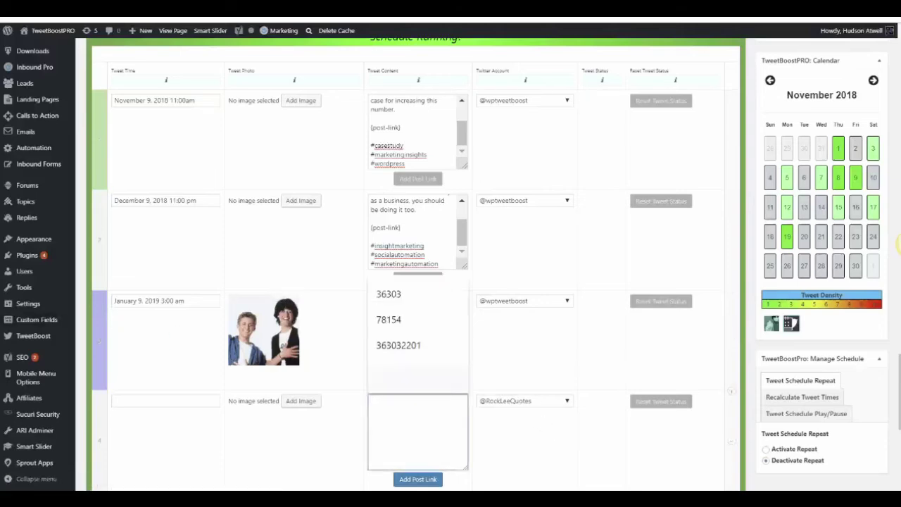
type("Ever heard of \"Content Mark")
type("o\"?")
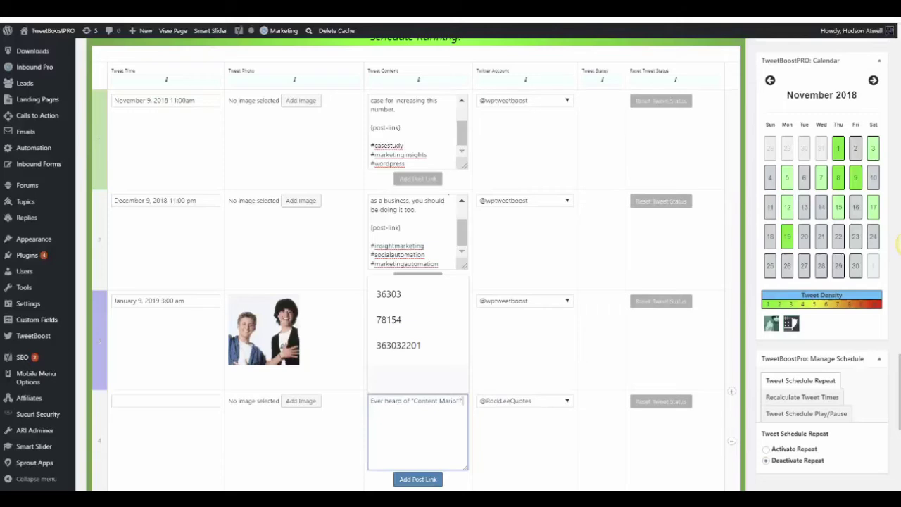
key("Return")
Step: Continue the fourth tweet with: Definitely a thing we made up to illustrate a point on our article "Why to create & schedule tweet variations"
type("Definitely a thing we made up to illustrate")
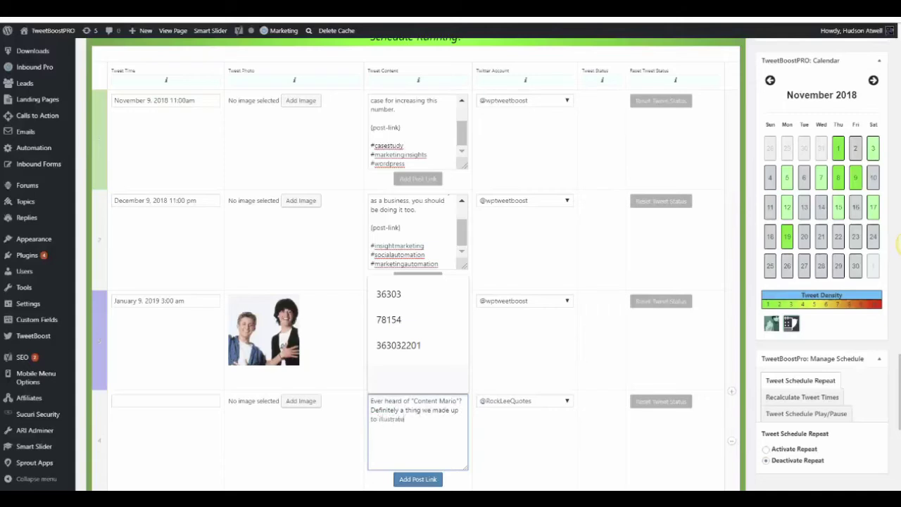
type(" a point on")
type(" ou")
type("r latest")
type(" artic")
type("le")
type(" \"Why to create")
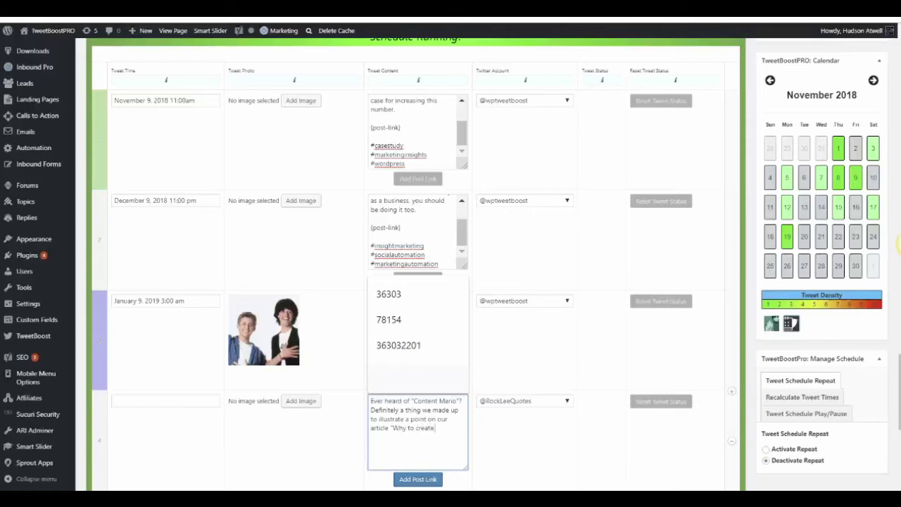
type(" & schedule tweet variations\"")
Step: Remove the quotation marks around Content Mario and end the tweet with {post-link} and the hashtags #contentmario #quicksand #sunkencity #timelineexposure #strategy
left_click(413, 401)
key("BackSpace")
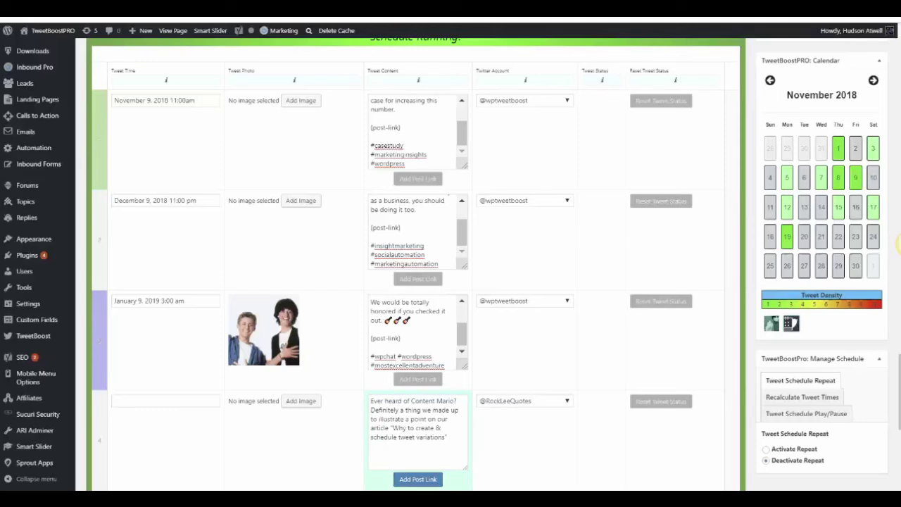
left_click(415, 439)
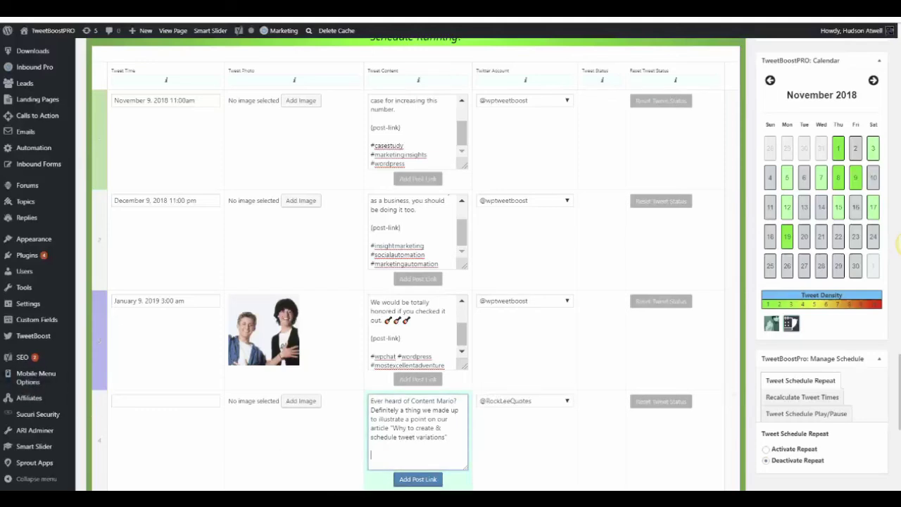
type("{post-link}  #contentmario #quicksand #sunkencity #timelineexposure #strategy")
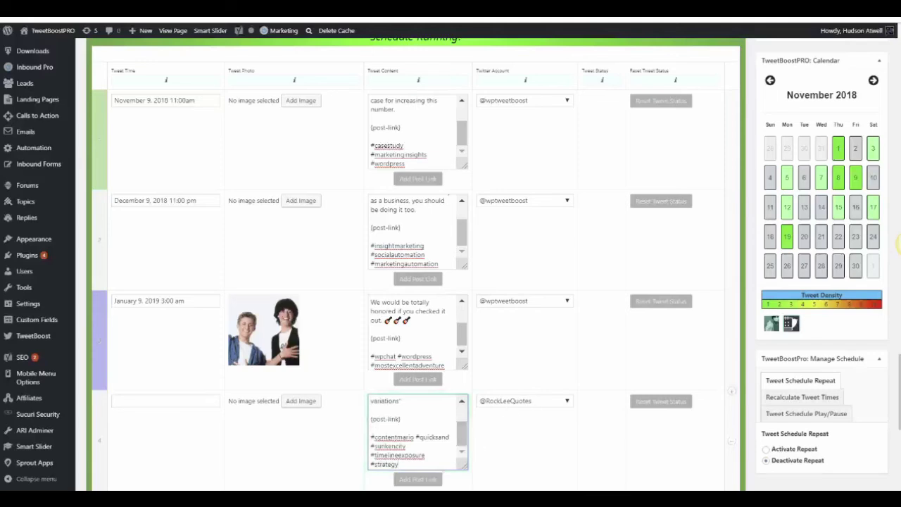
left_click(545, 403)
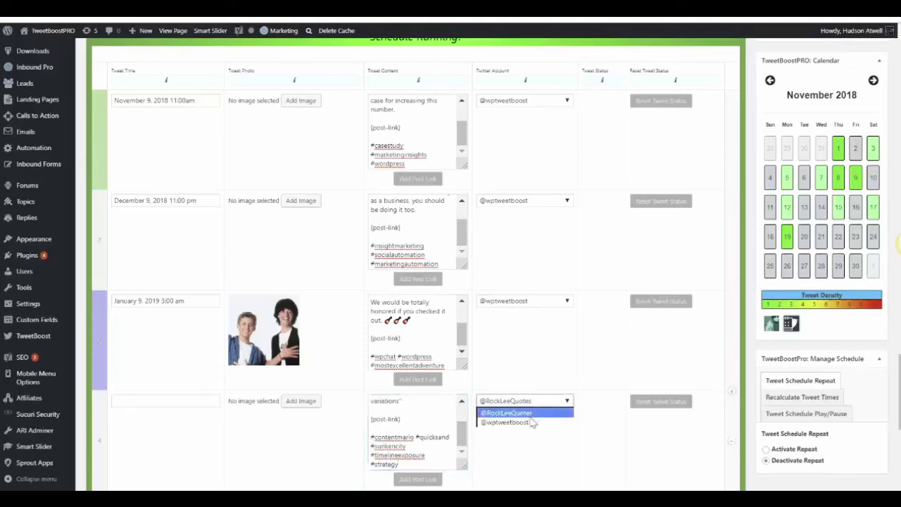
left_click(527, 424)
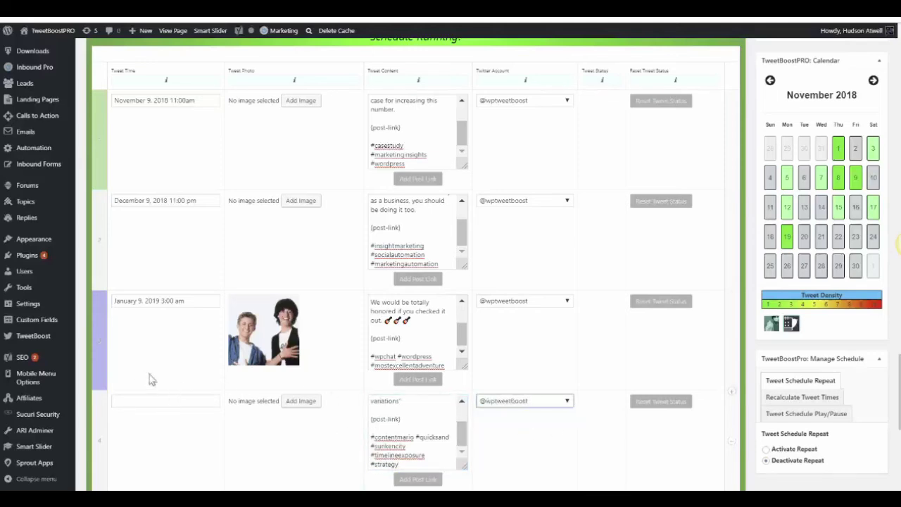
left_click(189, 302)
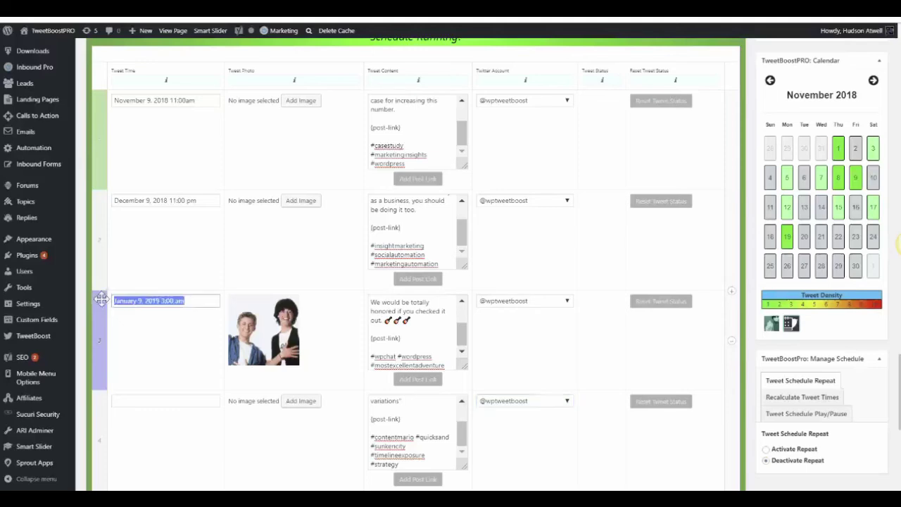
left_click(282, 471)
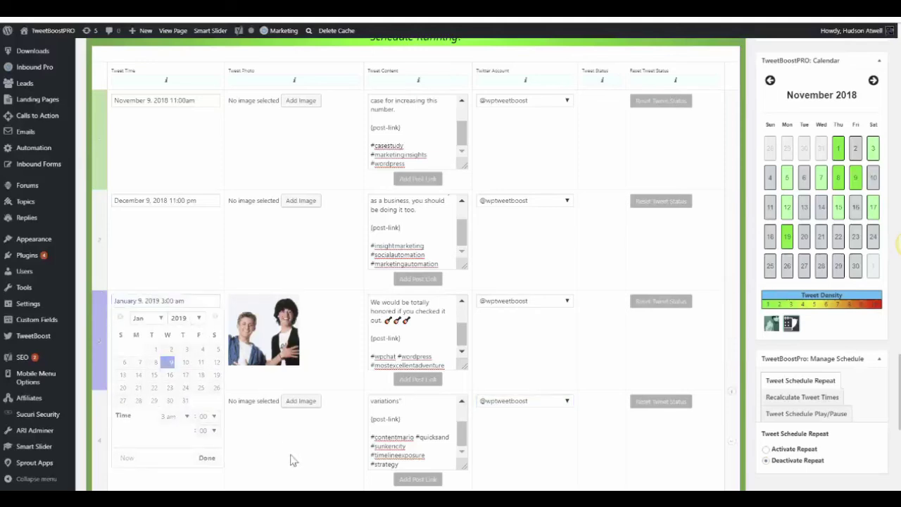
left_click(165, 402)
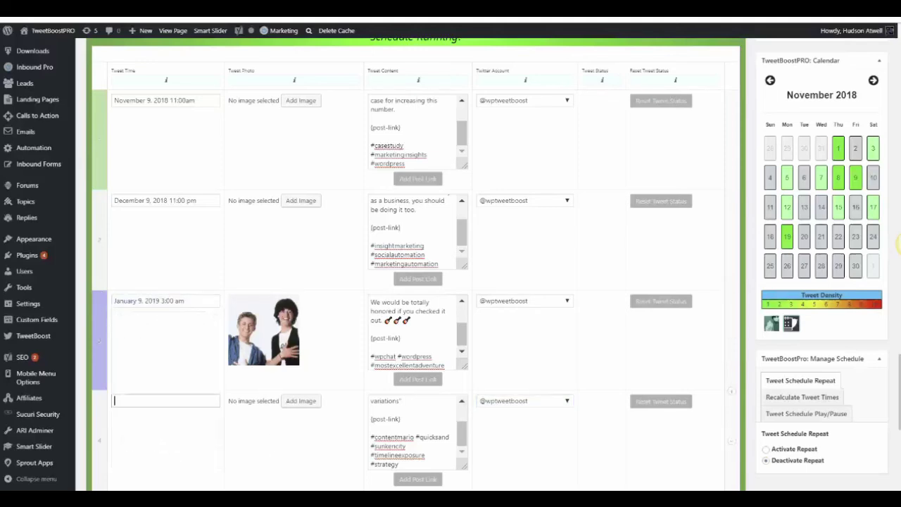
type("January 9. 2019 3:00 am")
double_click(131, 401)
key("BackSpace")
type("February")
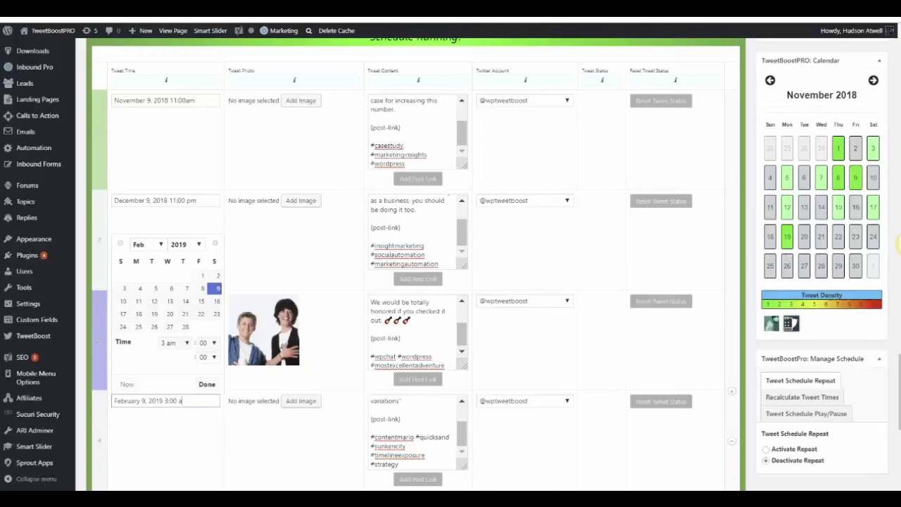
key("BackSpace")
type("pm")
left_click(206, 383)
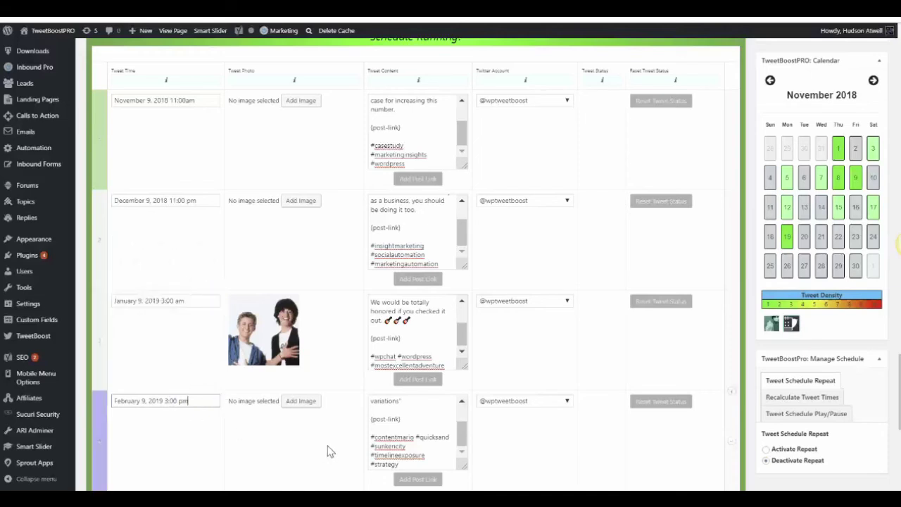
Step: Add the media library image mario-quick-sand.gif to the fourth tweet
left_click(307, 406)
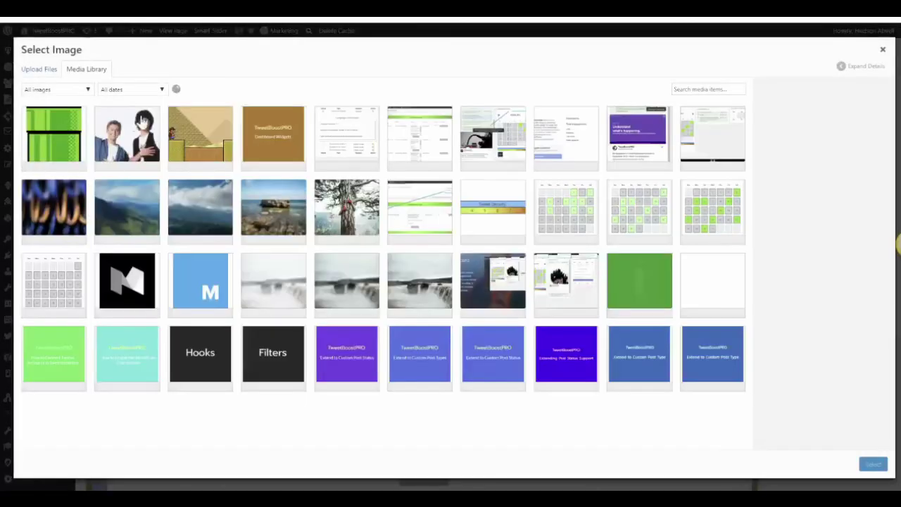
left_click(194, 140)
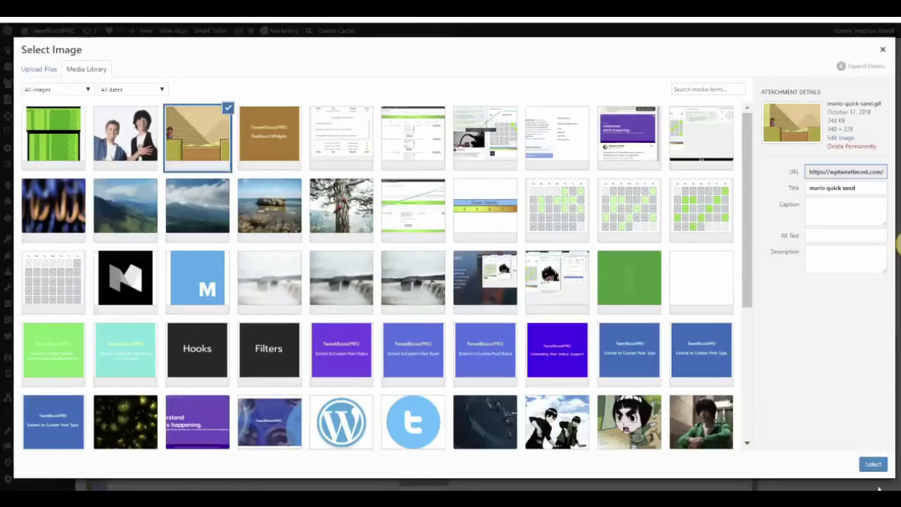
left_click(873, 464)
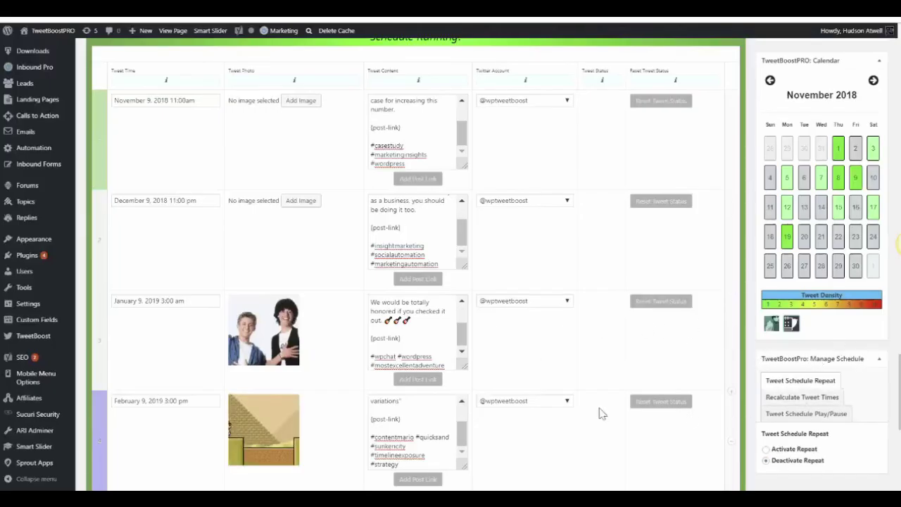
Step: Update the published page to save the four scheduled tweets
scroll(612, 423, "down", 3)
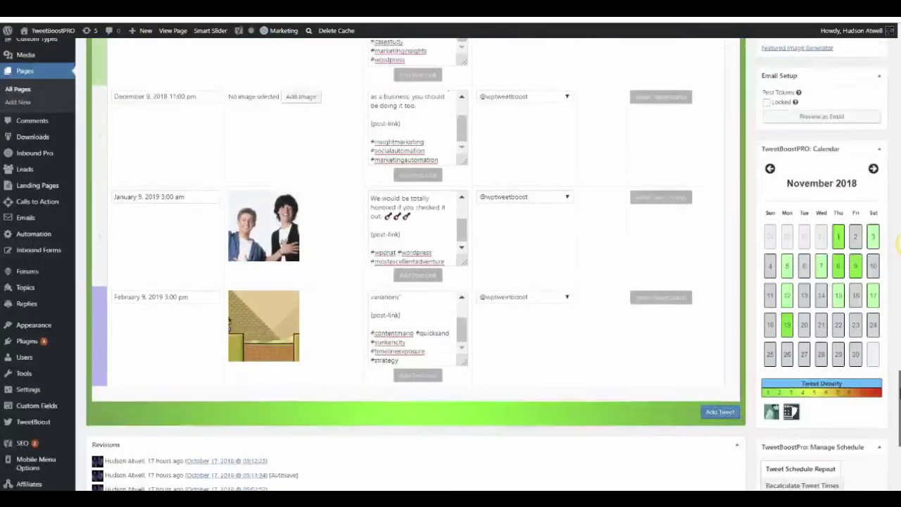
scroll(899, 394, "up", 3)
scroll(899, 384, "up", 2)
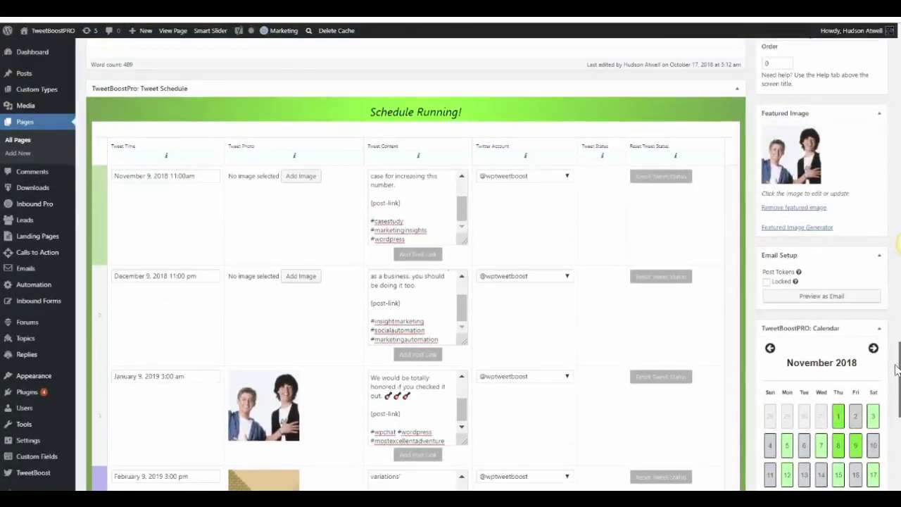
scroll(895, 345, "up", 4)
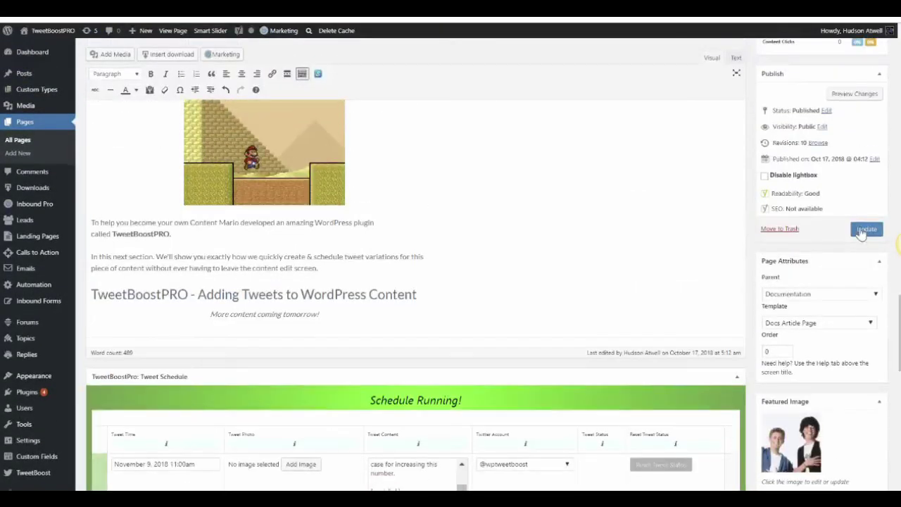
left_click(866, 230)
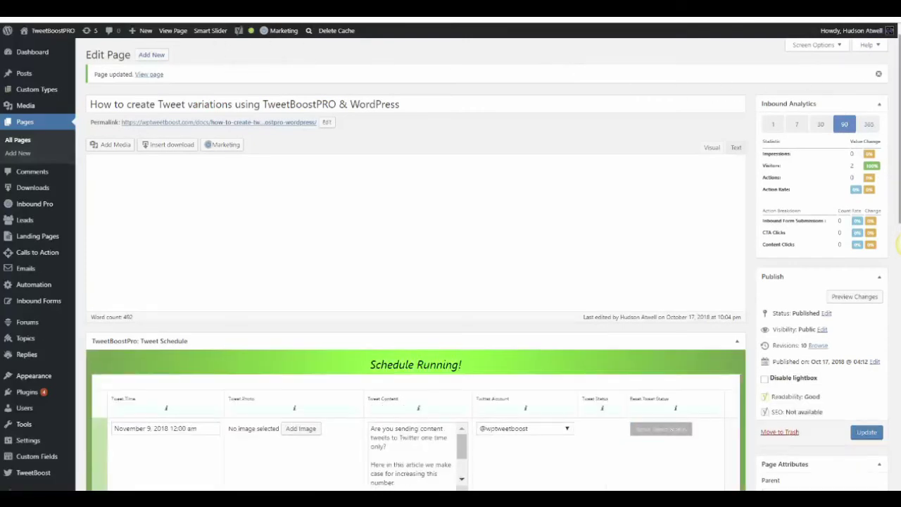
Step: Check the scheduled tweets on the 9th of each month in the TweetBoostPRO calendar, from November 2018 onward
left_click_drag(899, 104, 899, 134)
mouse_move(899, 244)
left_mouse_down()
mouse_move(898, 262)
mouse_move(899, 254)
left_mouse_up()
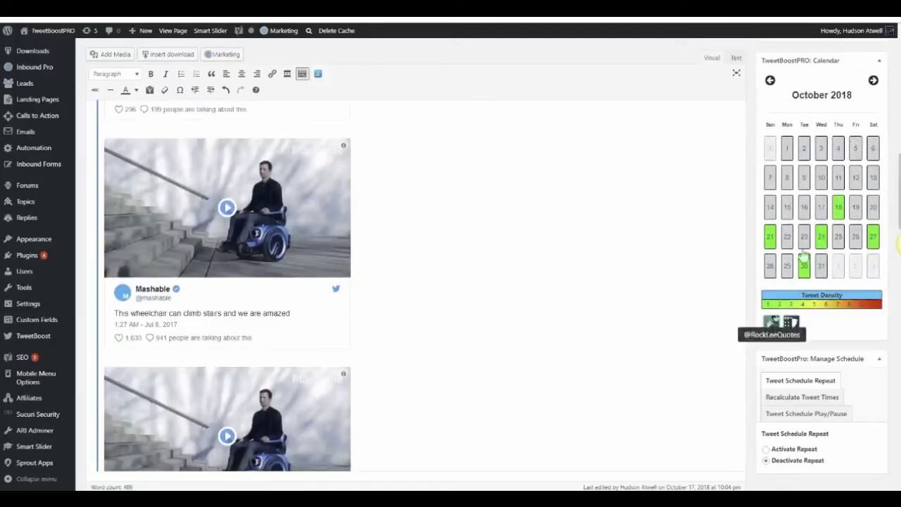
left_click(874, 81)
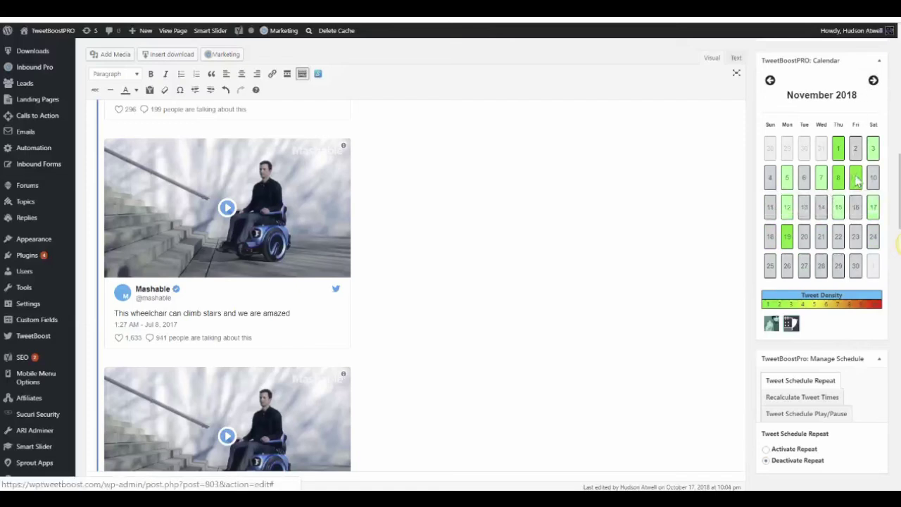
mouse_move(857, 182)
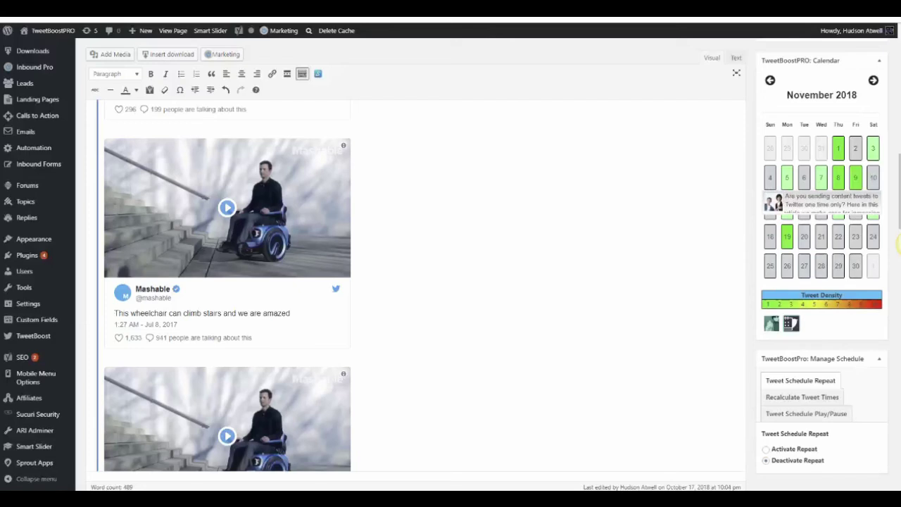
left_click(874, 82)
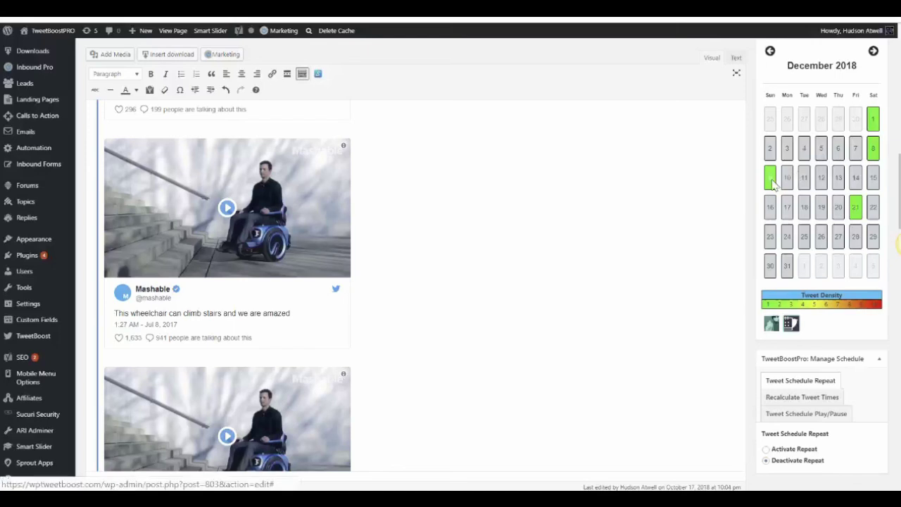
mouse_move(772, 184)
mouse_move(777, 202)
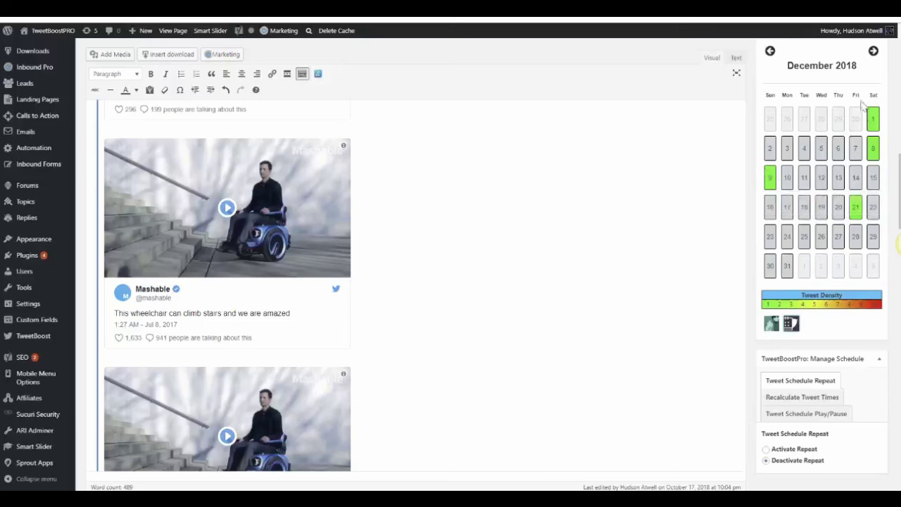
left_click(874, 52)
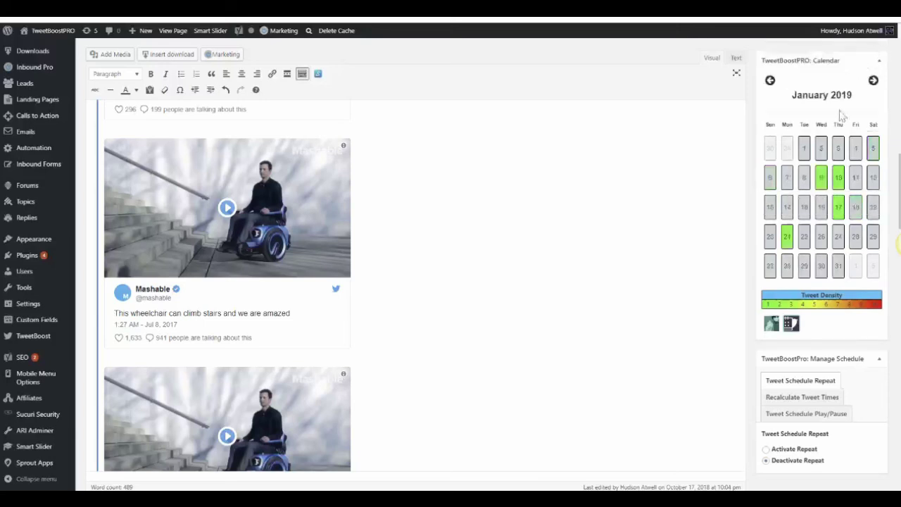
mouse_move(822, 182)
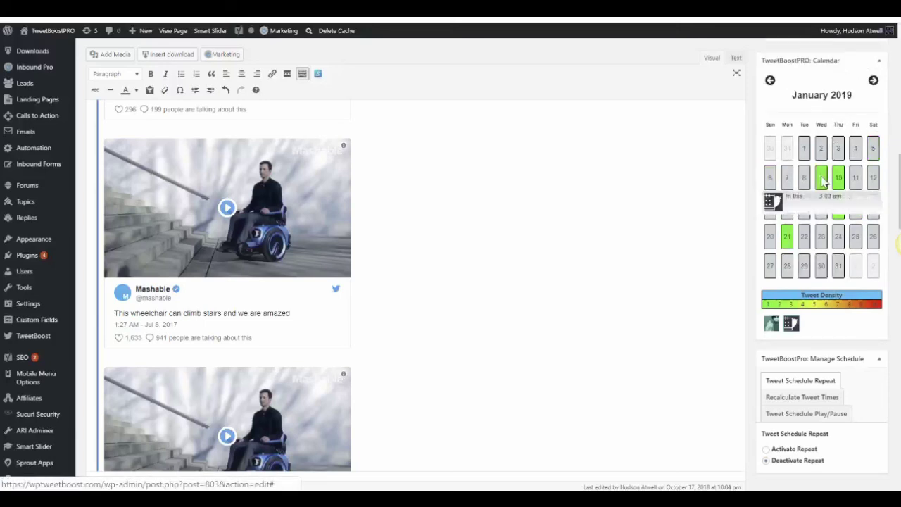
left_click(873, 81)
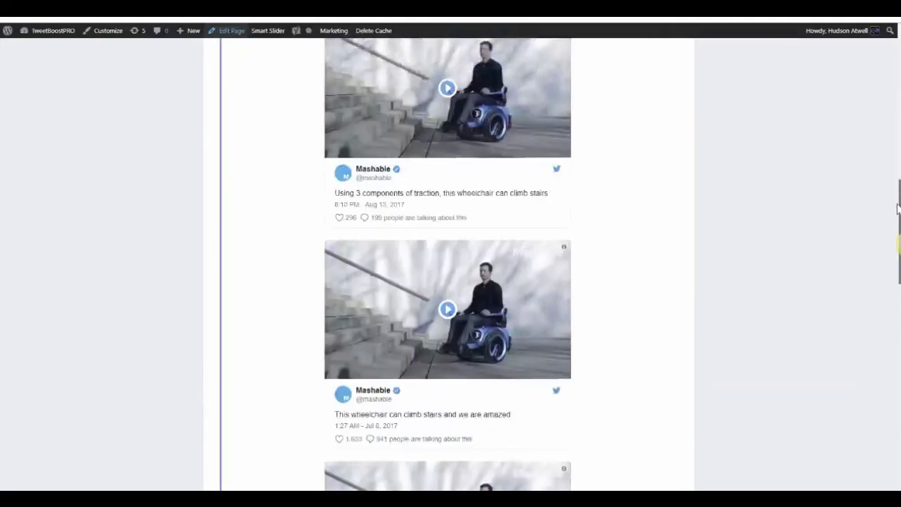
Step: View the published documentation page from its beginning
left_click_drag(898, 209, 898, 71)
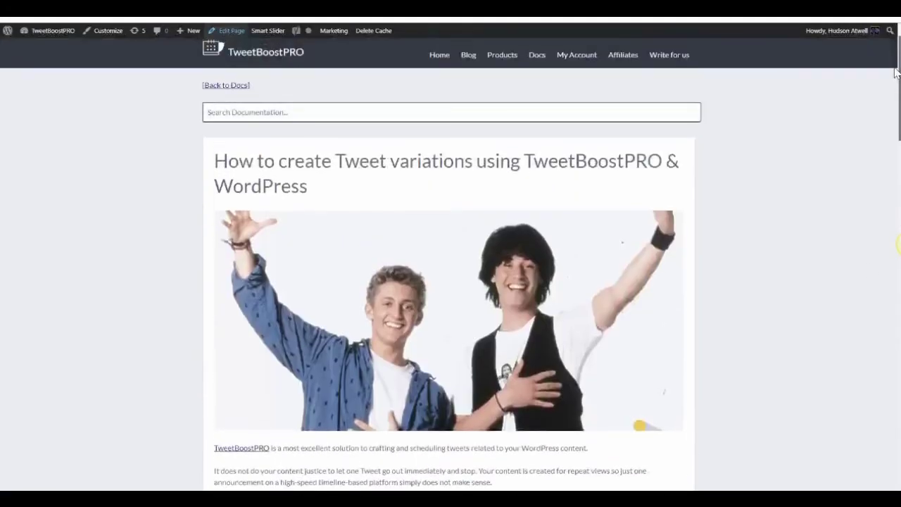